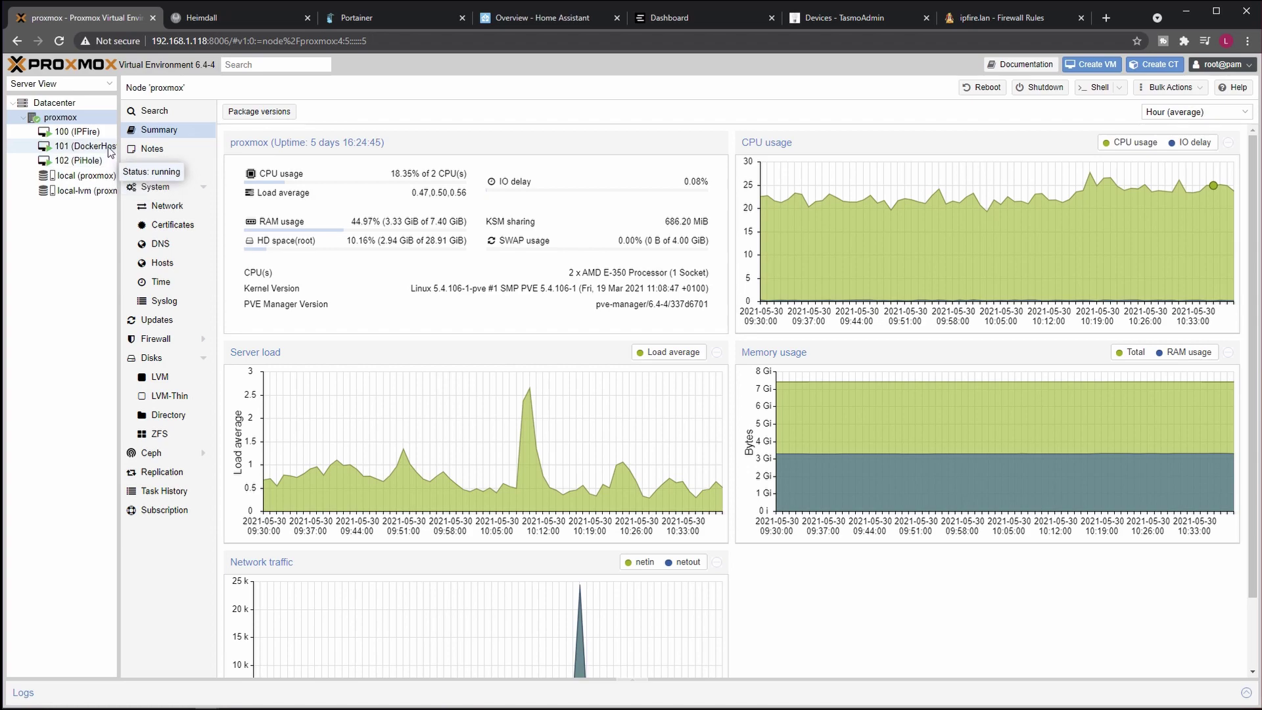
Select VM 101 (DockerHost) in the Proxmox Server View to show its running summary
{"action": "left_click", "coordinate": [83, 146]}
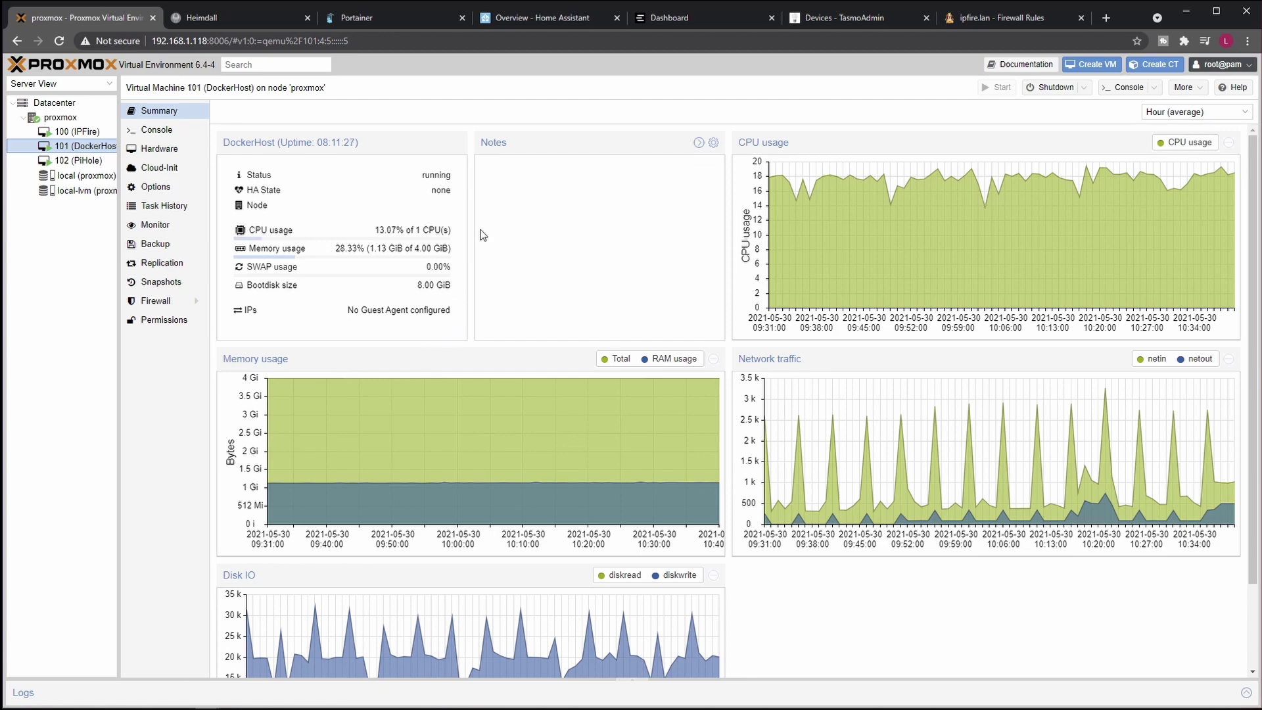
Switch to the EMQX Dashboard tab to see the EMQ X Broker 4.3.2 overview
{"action": "left_click", "coordinate": [690, 15]}
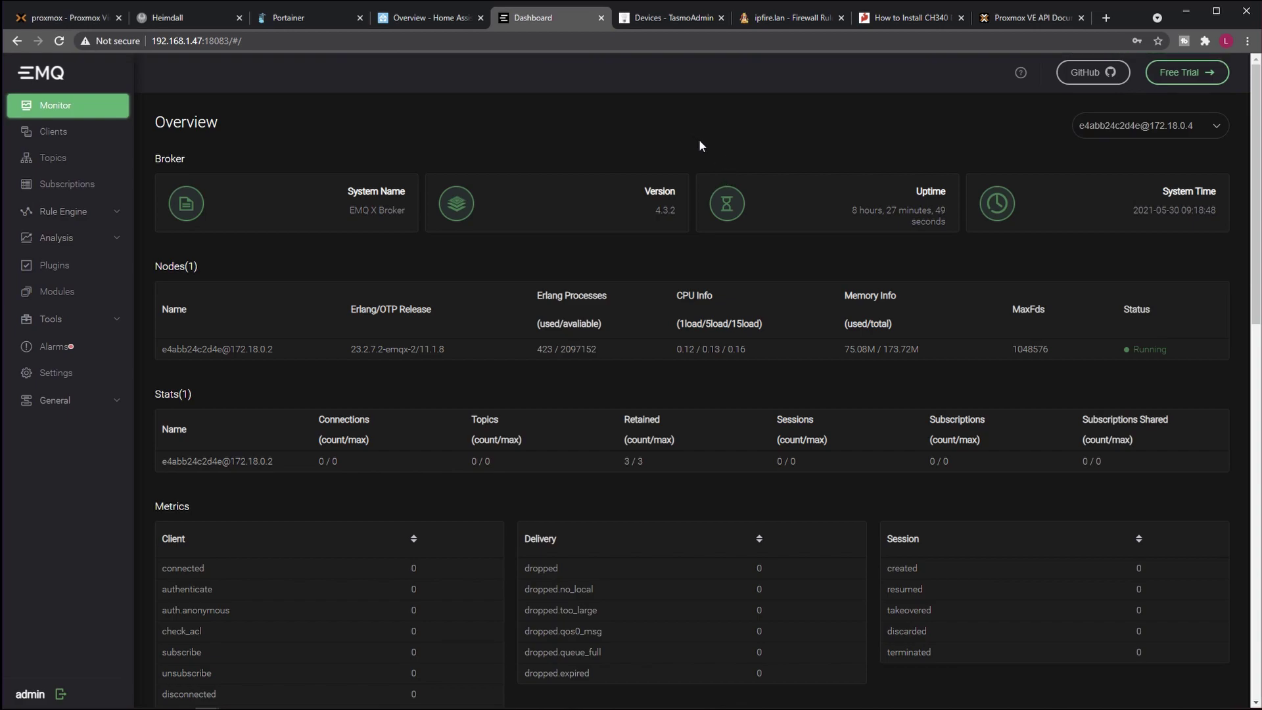
Check the empty Clients and Topics lists on the 192.168.1.47 broker, then select its page URL
{"action": "left_click", "coordinate": [90, 138]}
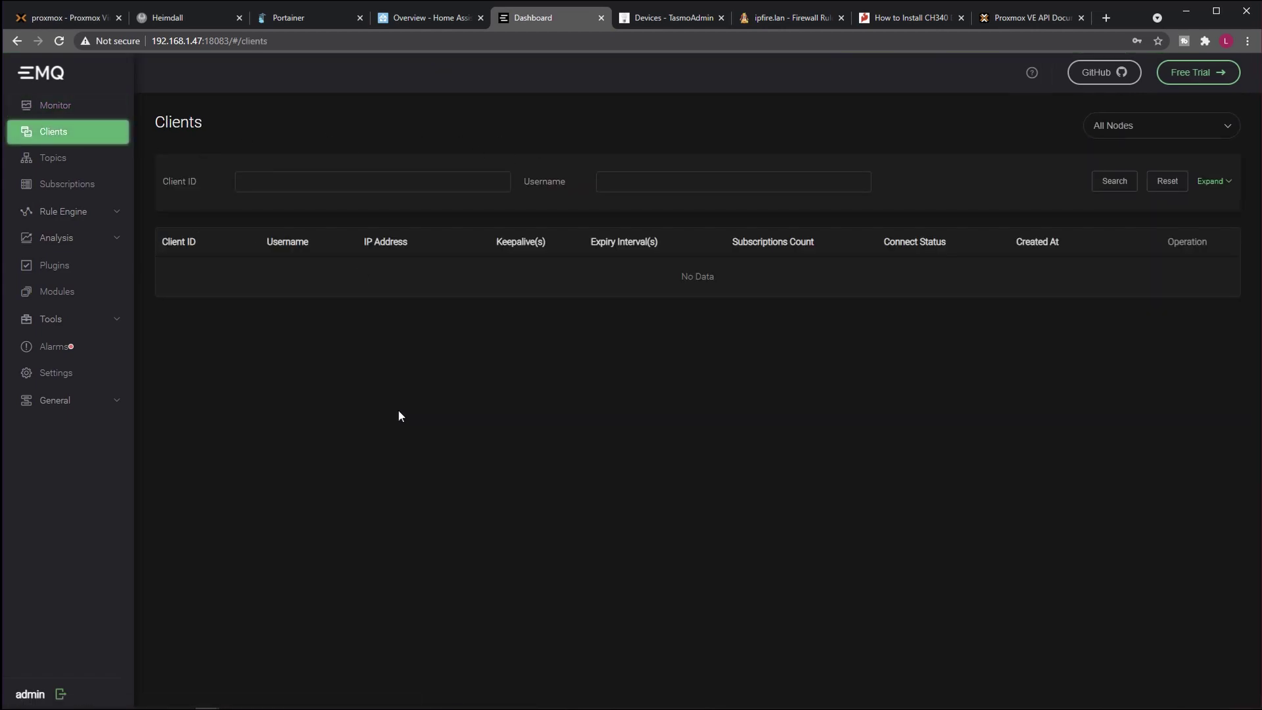
{"action": "left_click", "coordinate": [56, 158]}
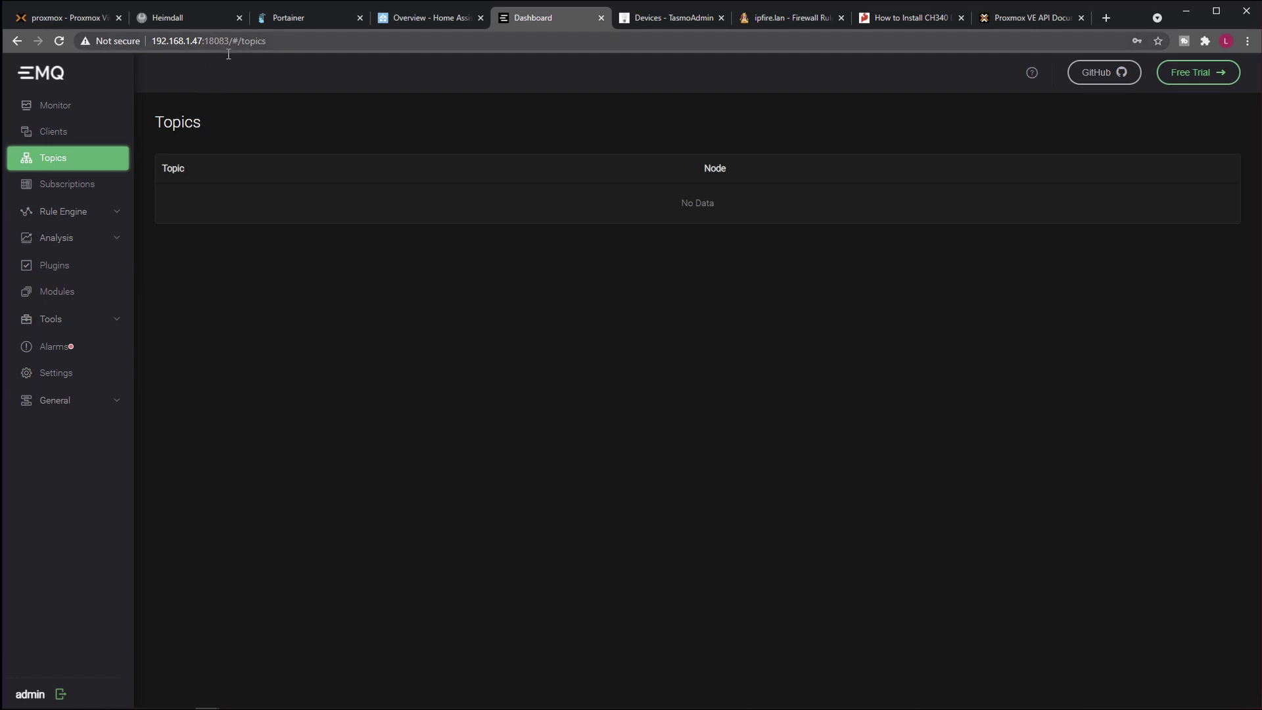
{"action": "left_click", "coordinate": [288, 43]}
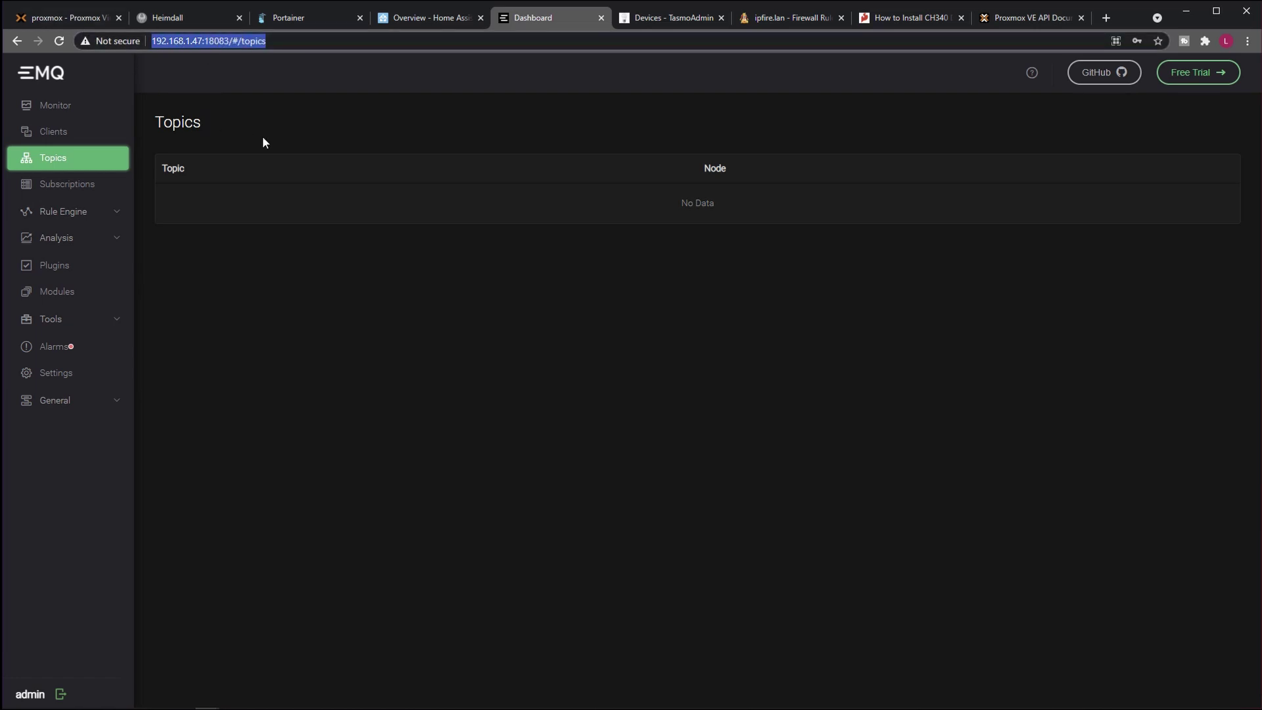
Load the copied Topics page in a new tab for the 192.168.1.177 broker
{"action": "key", "text": "ctrl+c"}
{"action": "key", "text": "ctrl+t"}
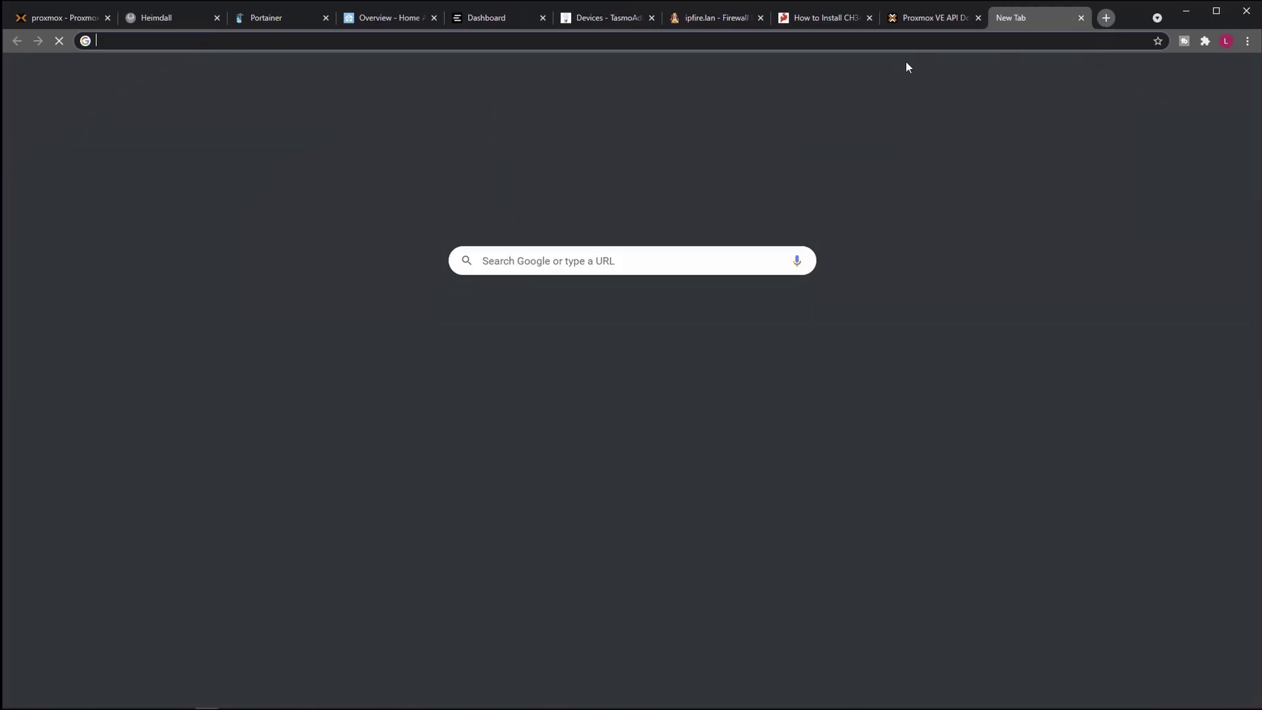
{"action": "left_click", "coordinate": [868, 42]}
{"action": "key", "text": "ctrl+v"}
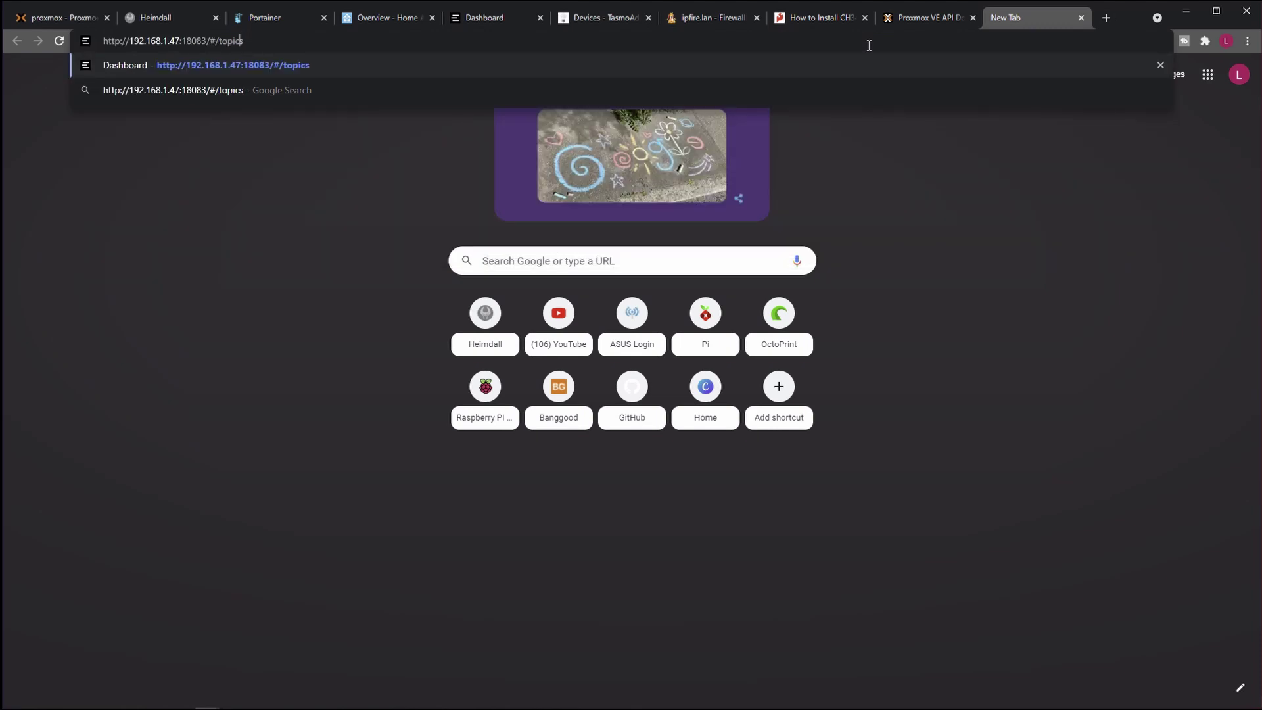
{"action": "key", "text": "Delete"}
{"action": "type", "text": "17"}
{"action": "key", "text": "Return"}
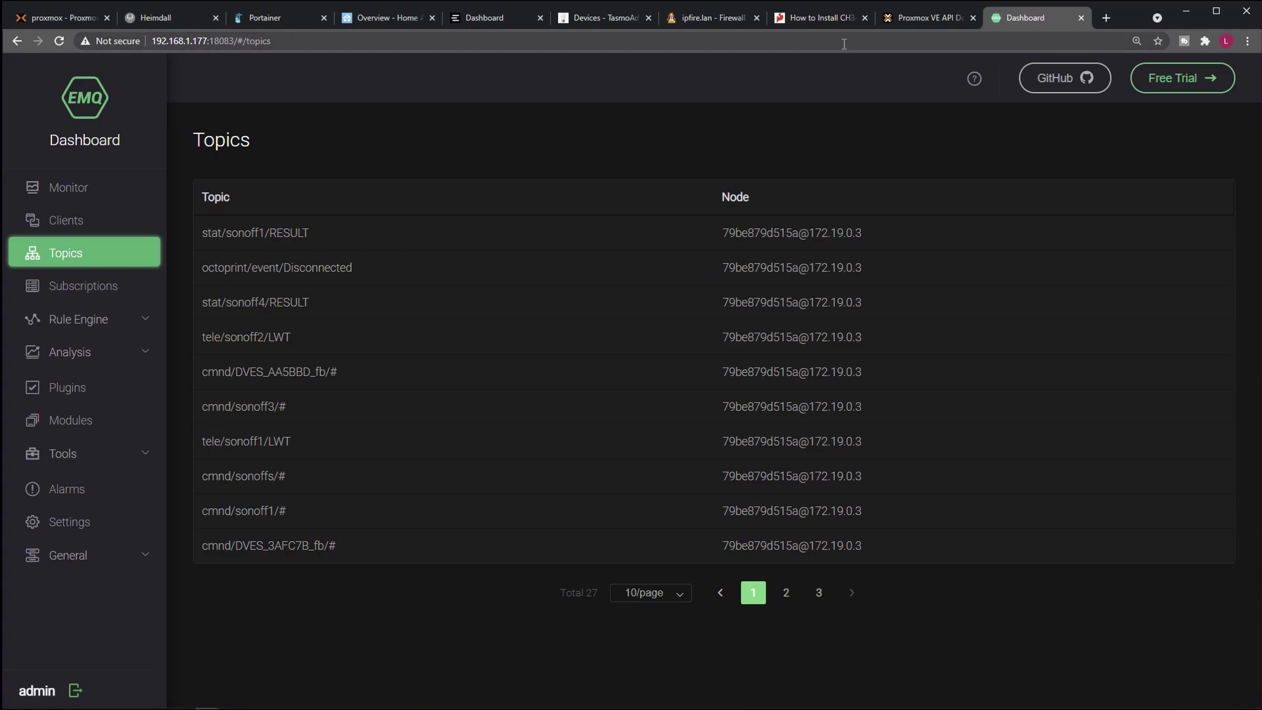
Page through the three pages of topics, then view Clients, Subscriptions and the Analysis entry
{"action": "left_click", "coordinate": [788, 593]}
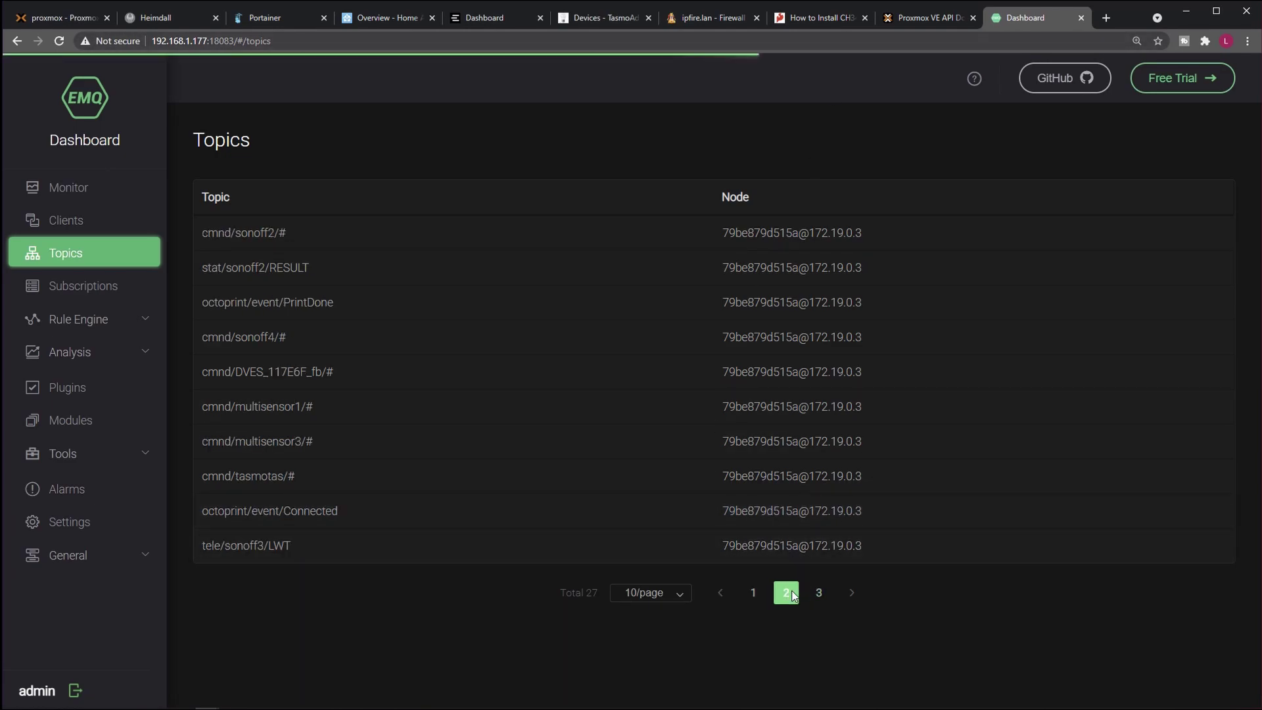
{"action": "left_click", "coordinate": [819, 594]}
{"action": "left_click", "coordinate": [753, 488]}
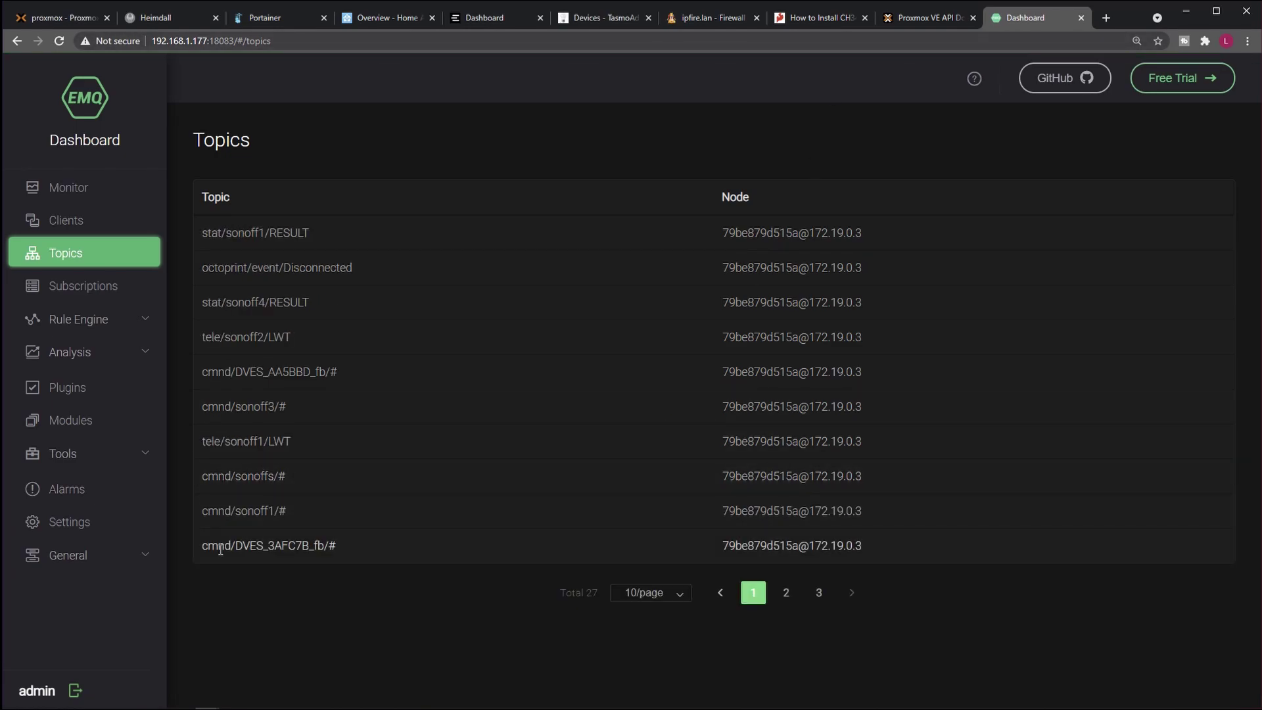
{"action": "left_click", "coordinate": [87, 223]}
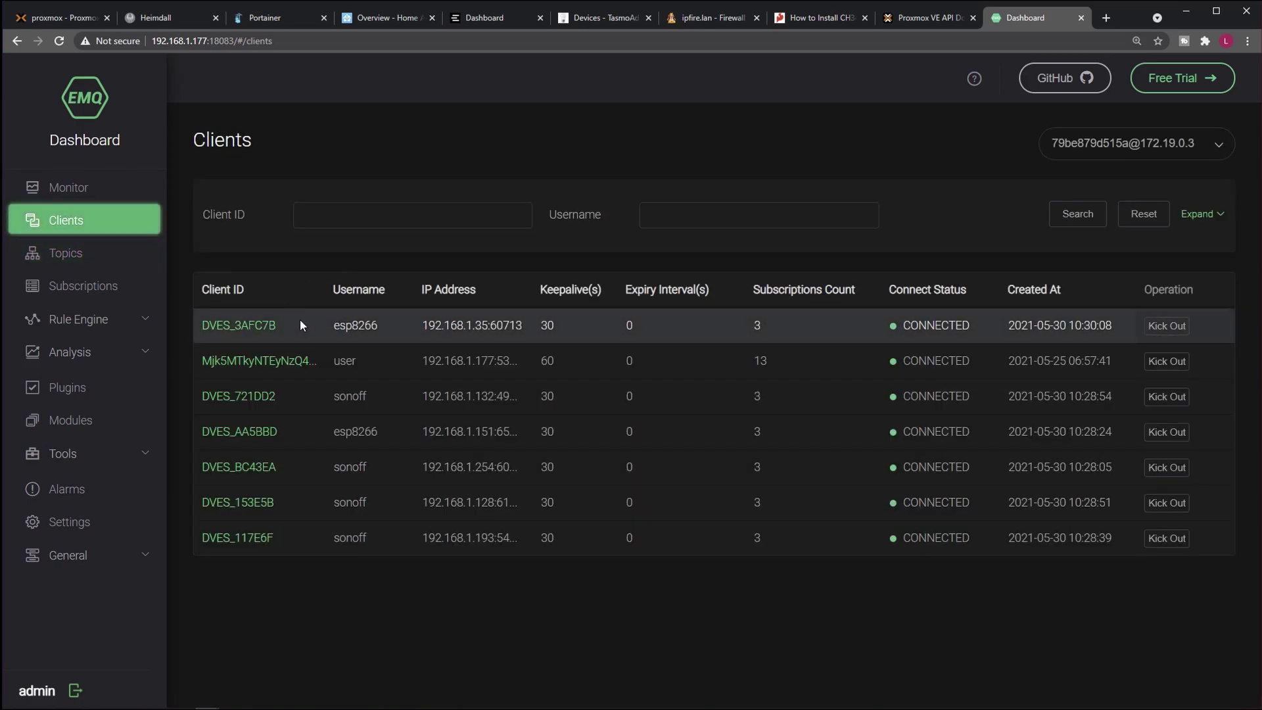
{"action": "left_click", "coordinate": [111, 294]}
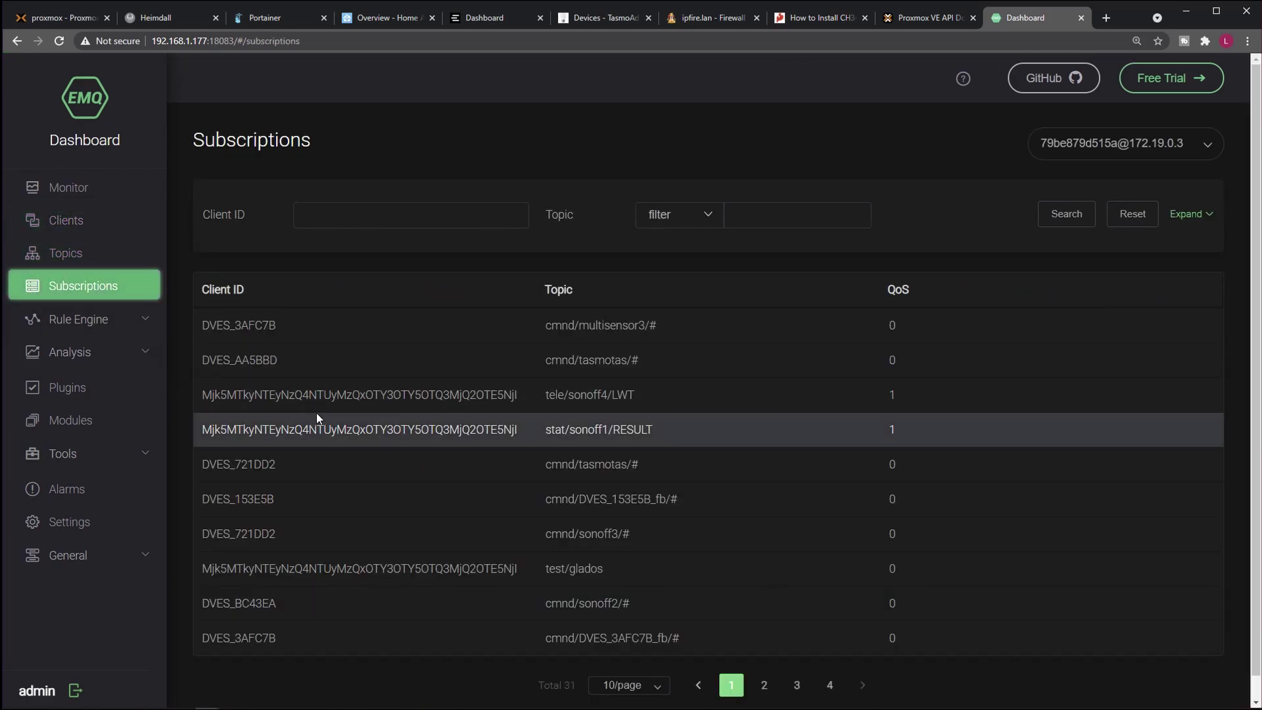
{"action": "left_click", "coordinate": [90, 355]}
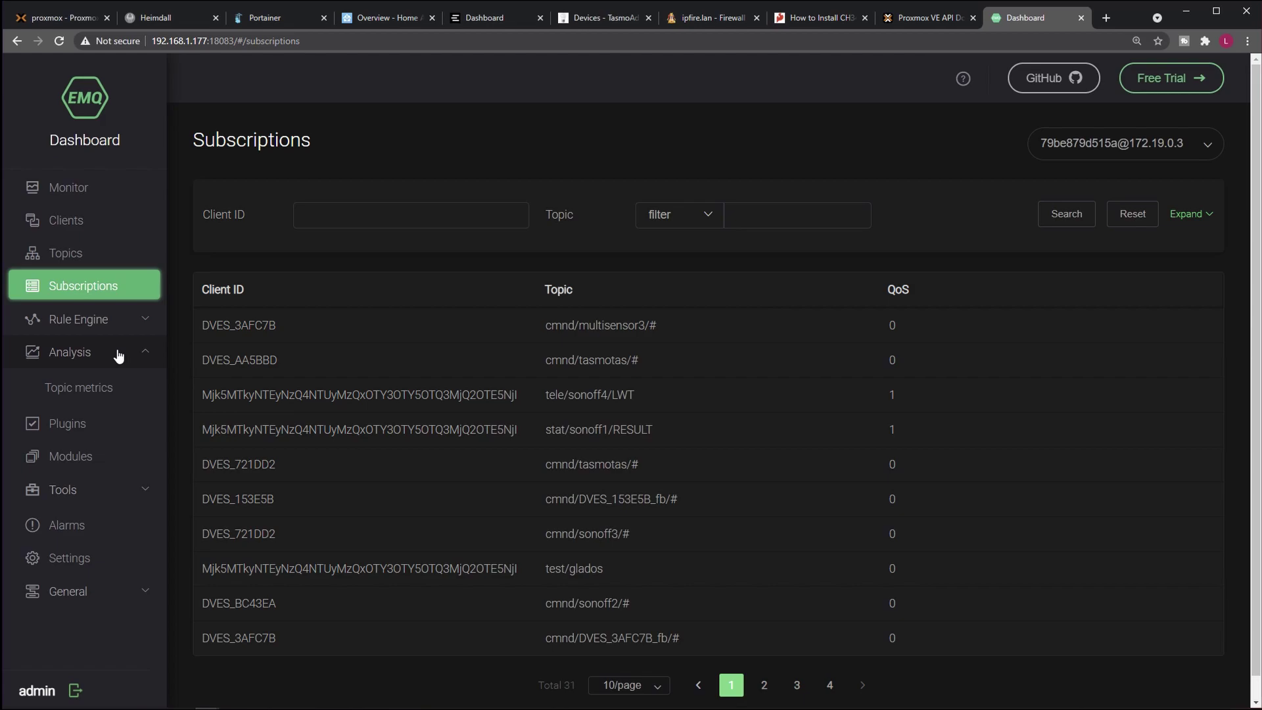
Expand Rule Engine in the EMQX sidebar to show its Rule and Resource entries
{"action": "left_click", "coordinate": [94, 321]}
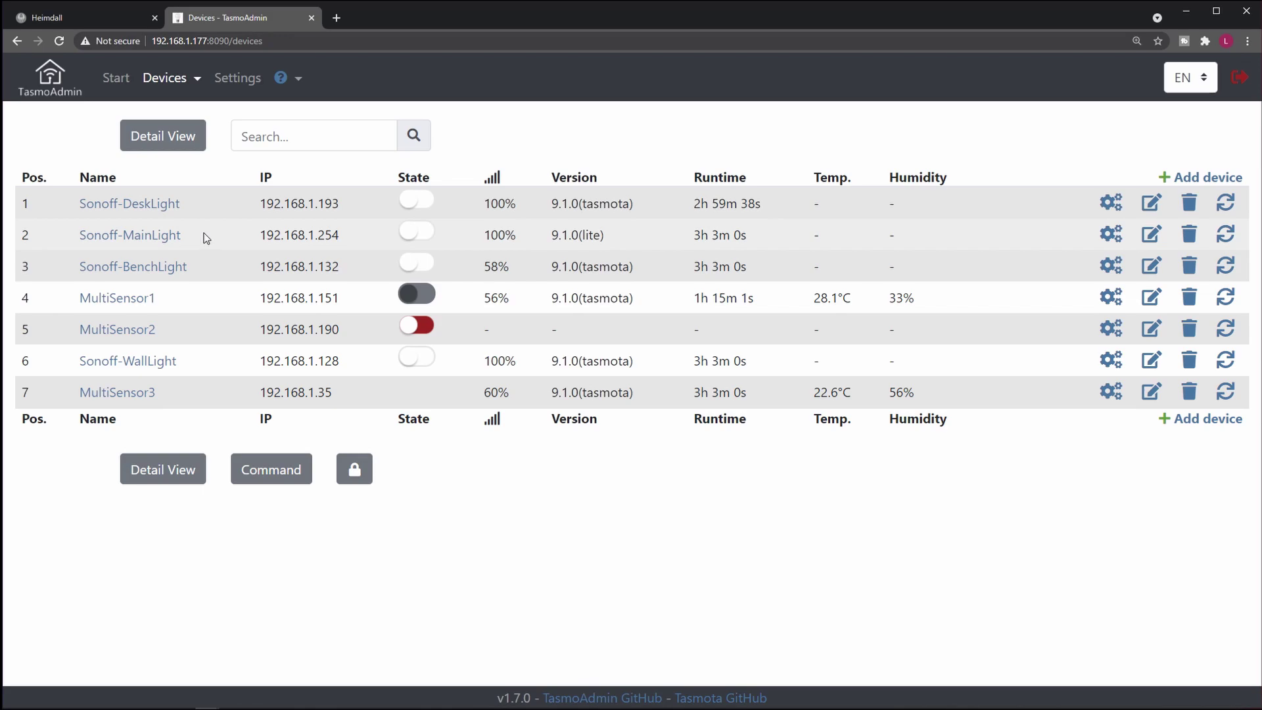
Launch the TasmoAdmin instance at 192.168.1.36 from its Heimdall dashboard tile
{"action": "left_click", "coordinate": [105, 19]}
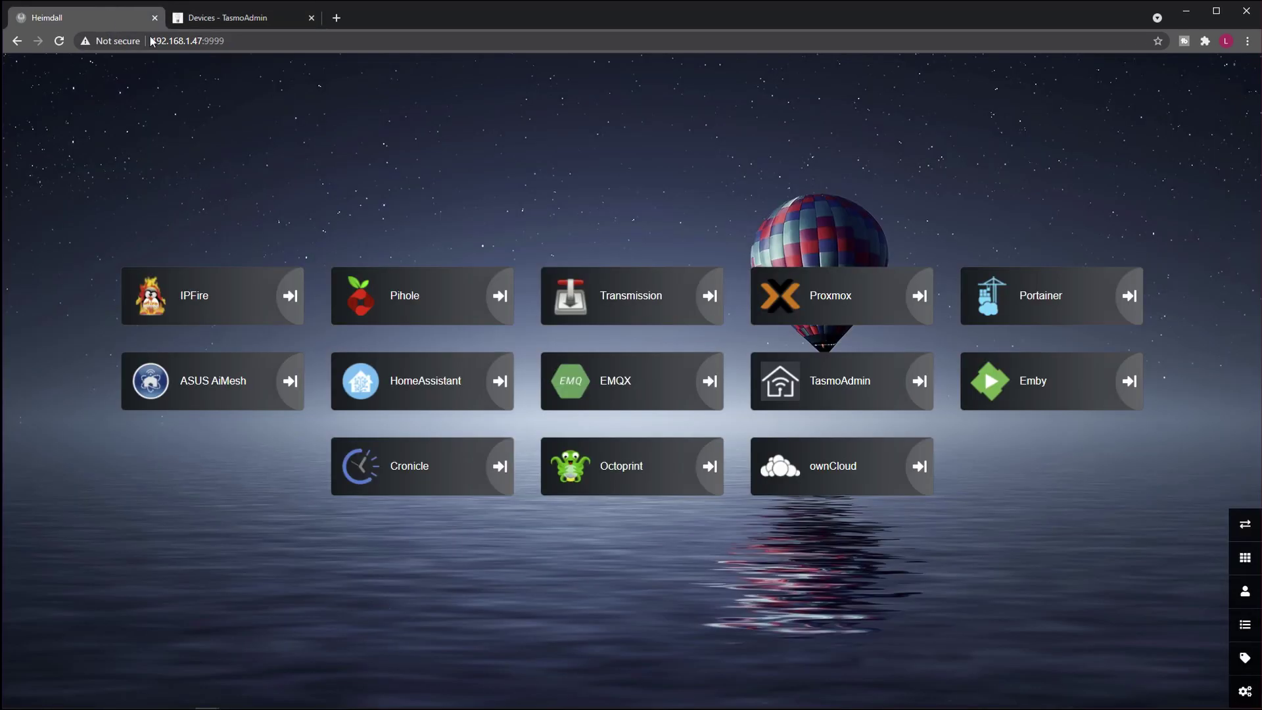
{"action": "left_click", "coordinate": [849, 386]}
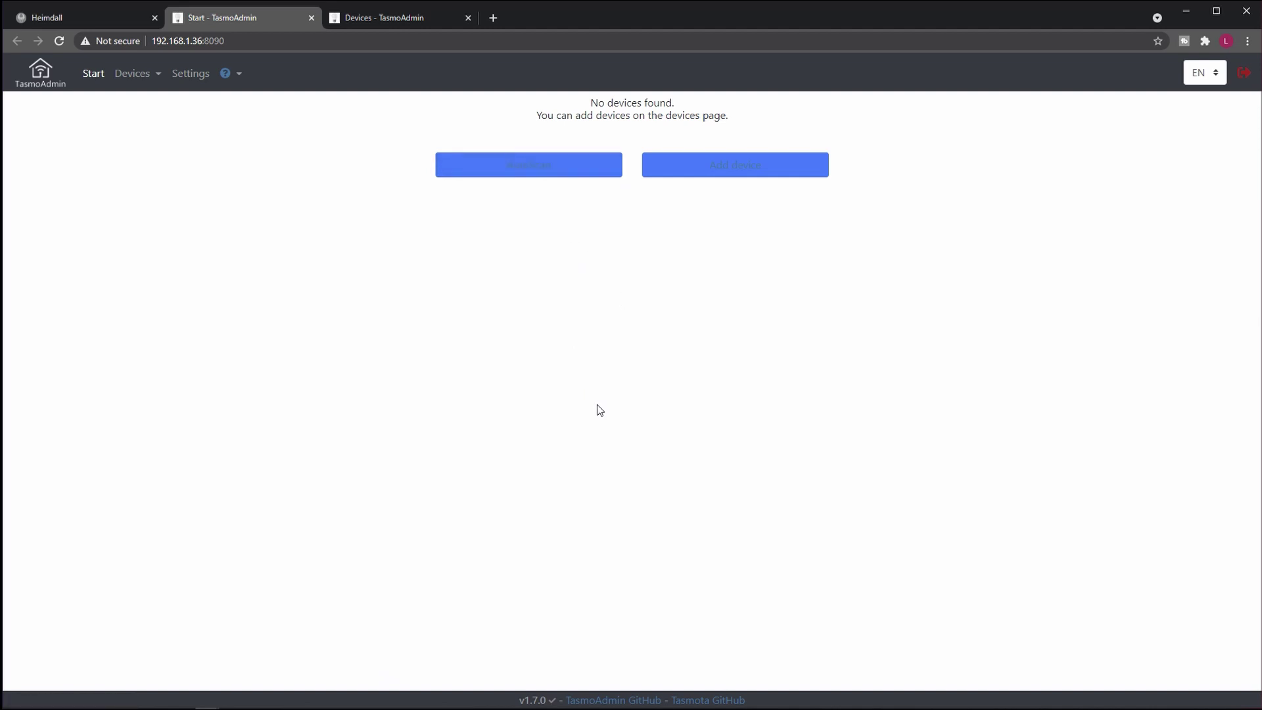
Start an AutoScan of 192.168.1.2–192.168.1.255 with the device password, then return to the Devices tab
{"action": "left_click", "coordinate": [534, 170]}
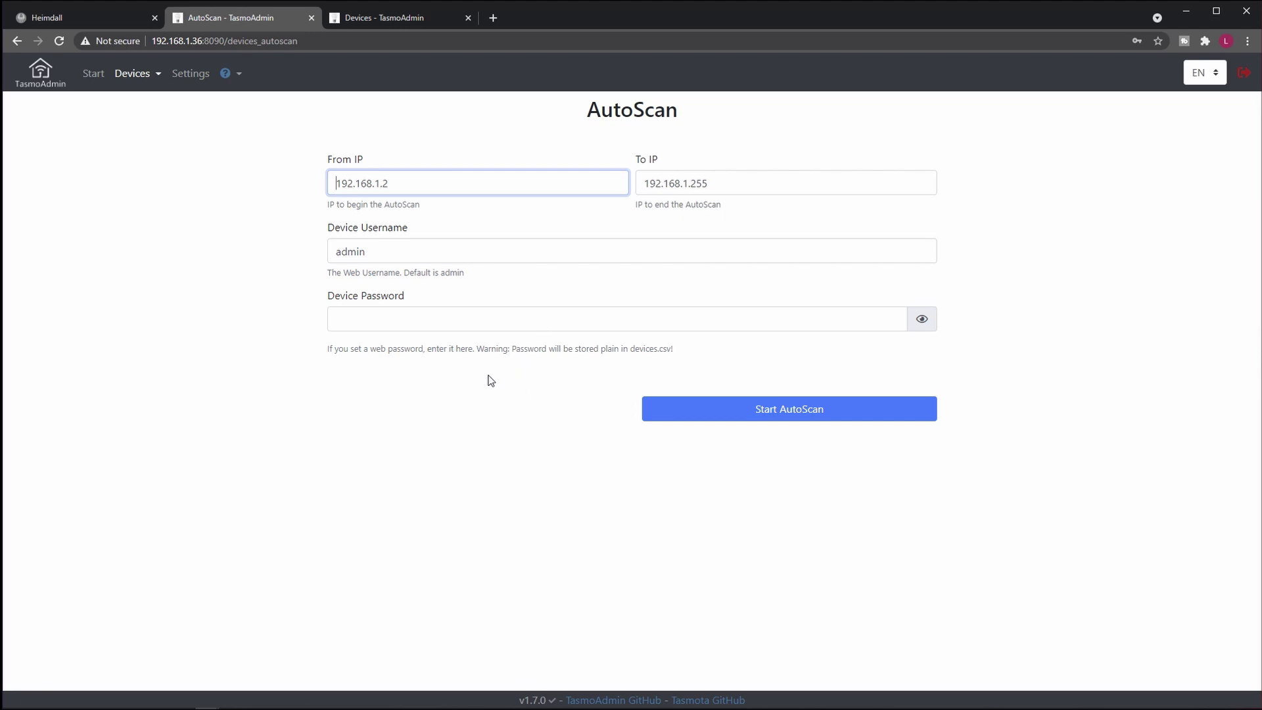
{"action": "left_click", "coordinate": [407, 324]}
{"action": "type", "text": "*"}
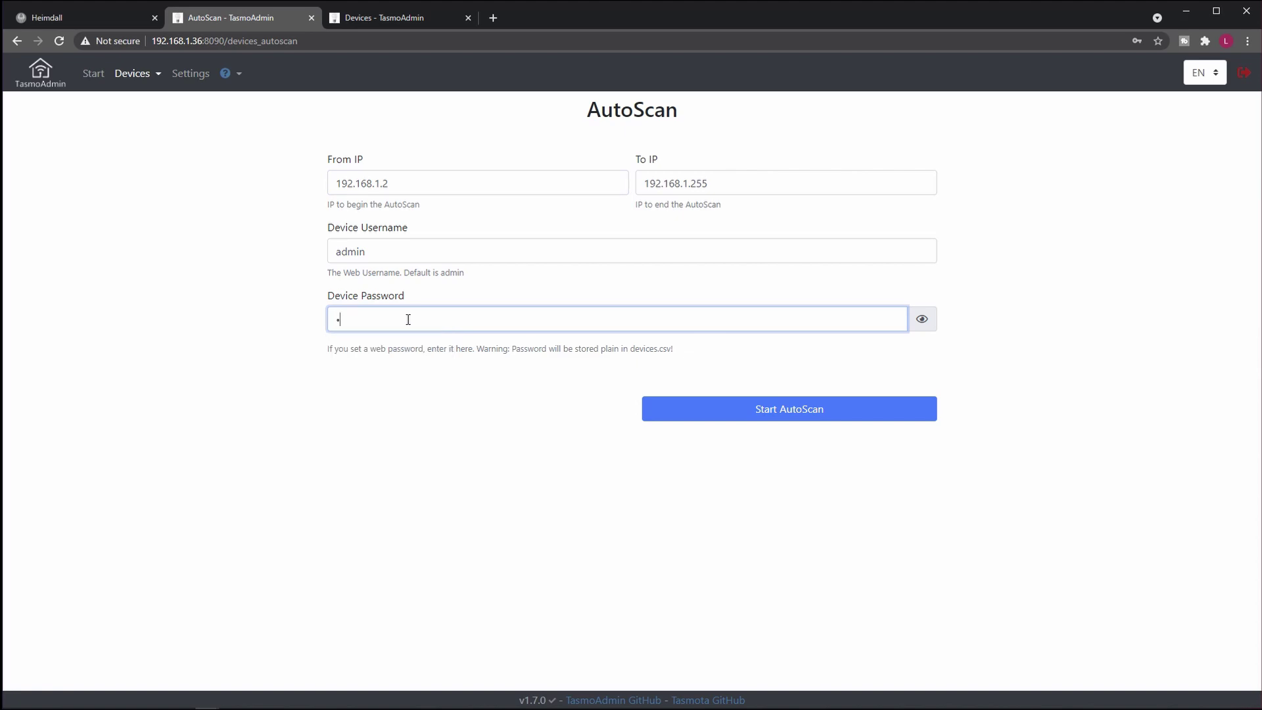
{"action": "type", "text": "***********"}
{"action": "left_click", "coordinate": [782, 409]}
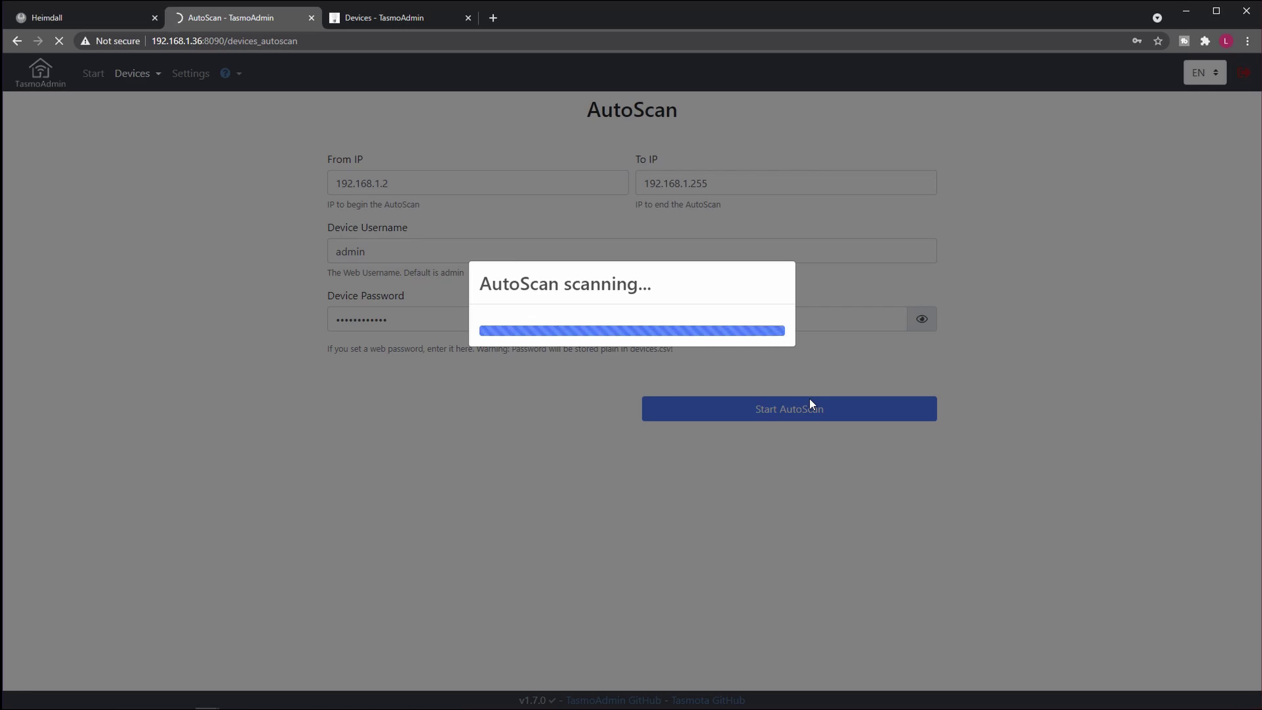
{"action": "left_click", "coordinate": [404, 13]}
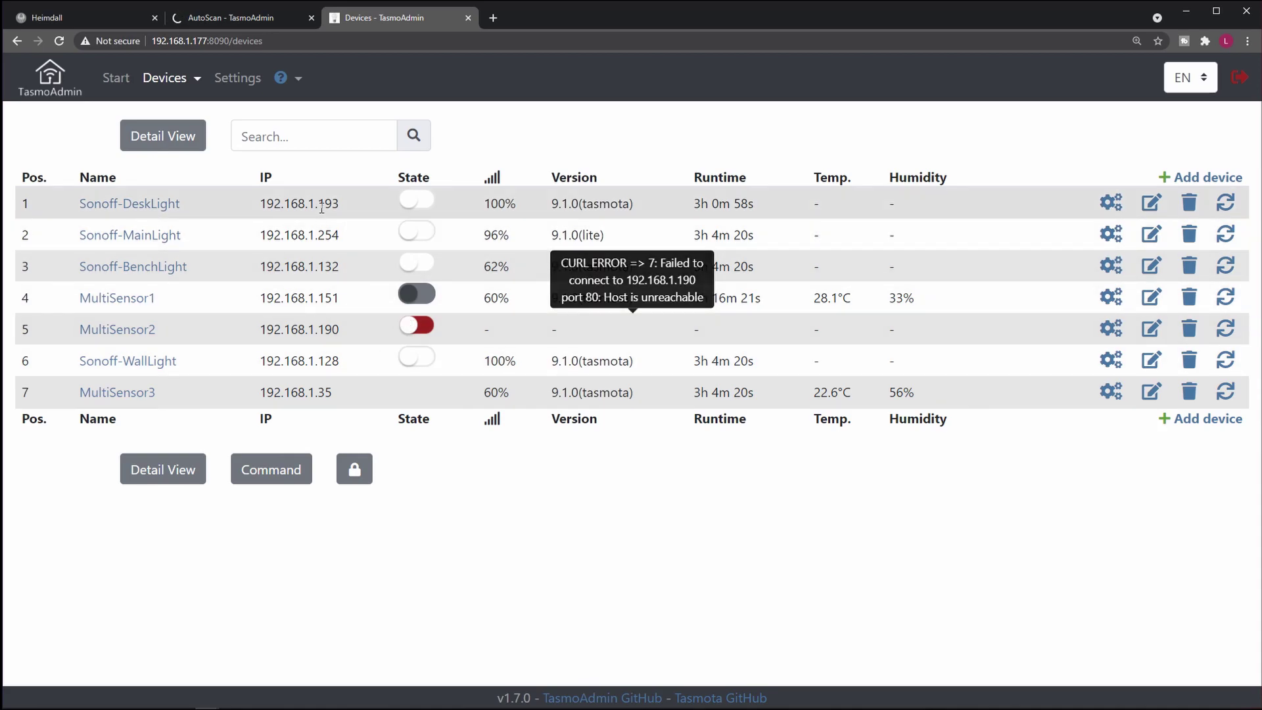
Check the AutoScan tab until the scan finishes with 5 devices found
{"action": "left_click", "coordinate": [230, 18]}
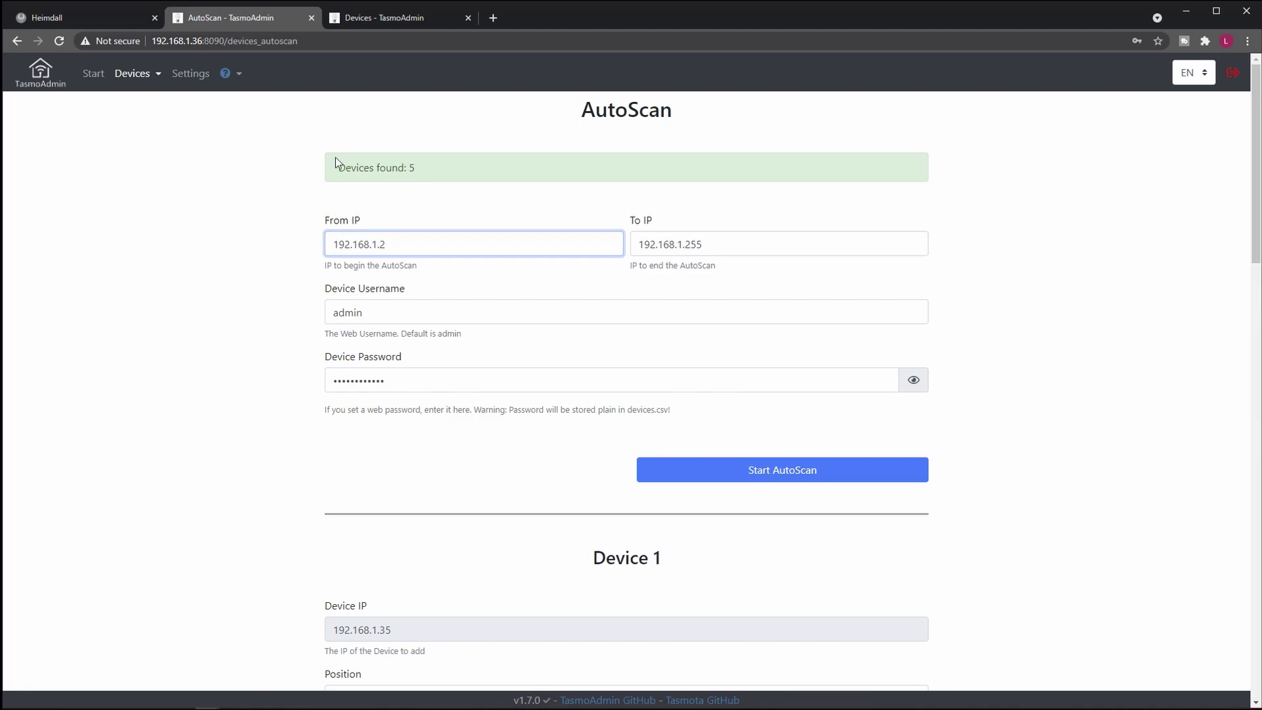
Compare the five scanned devices with the existing Devices list and save them all
{"action": "scroll", "coordinate": [555, 366], "scroll_direction": "down", "scroll_amount": 5}
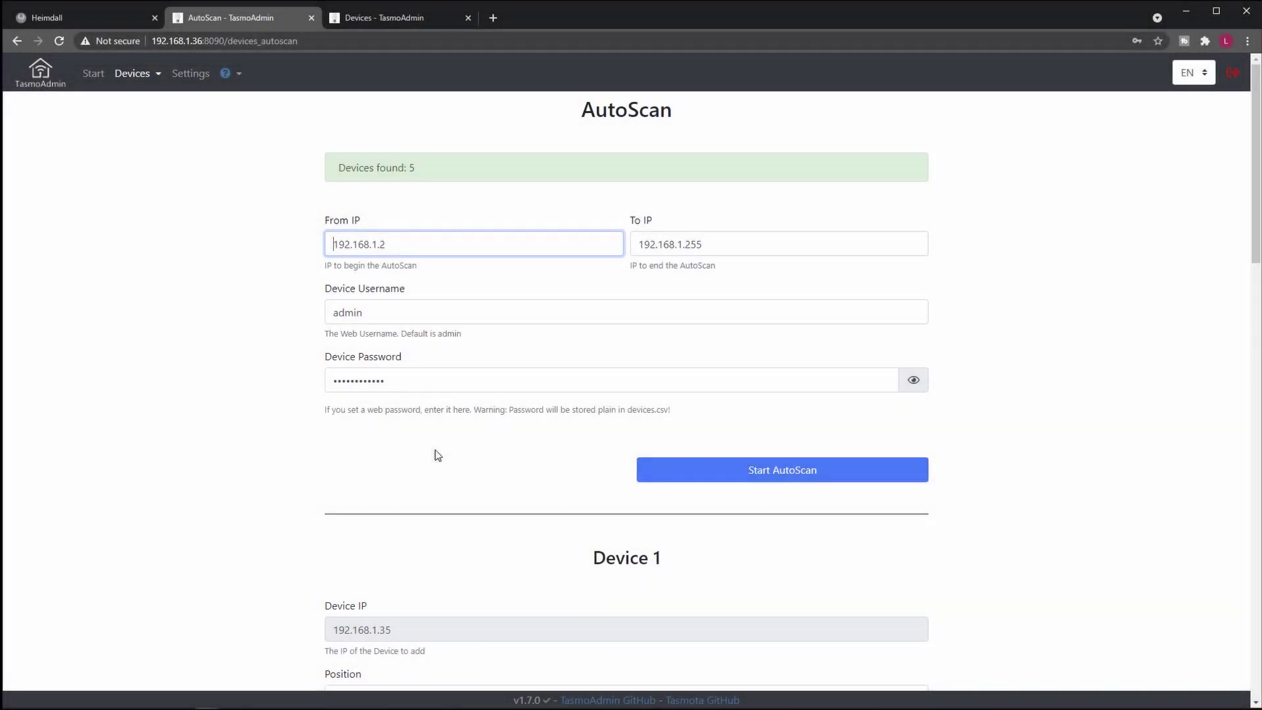
{"action": "scroll", "coordinate": [435, 450], "scroll_direction": "down", "scroll_amount": 15}
{"action": "scroll", "coordinate": [438, 455], "scroll_direction": "down", "scroll_amount": 5}
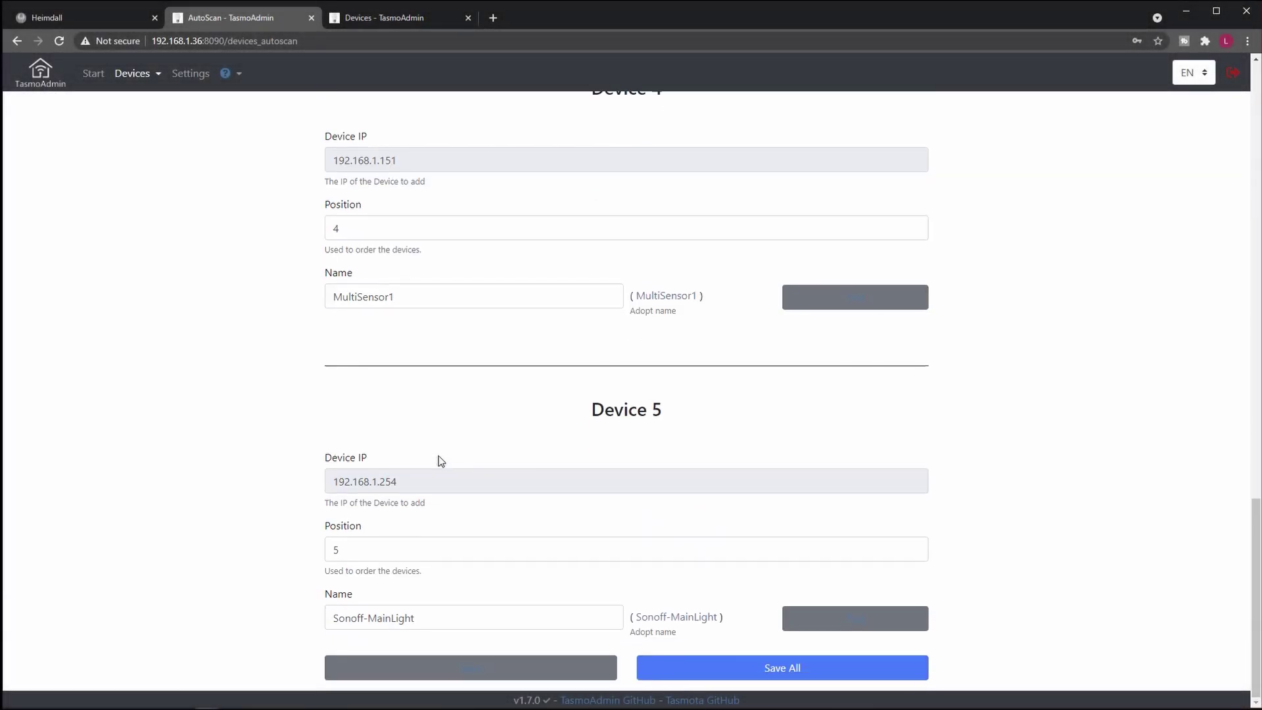
{"action": "left_click", "coordinate": [382, 18]}
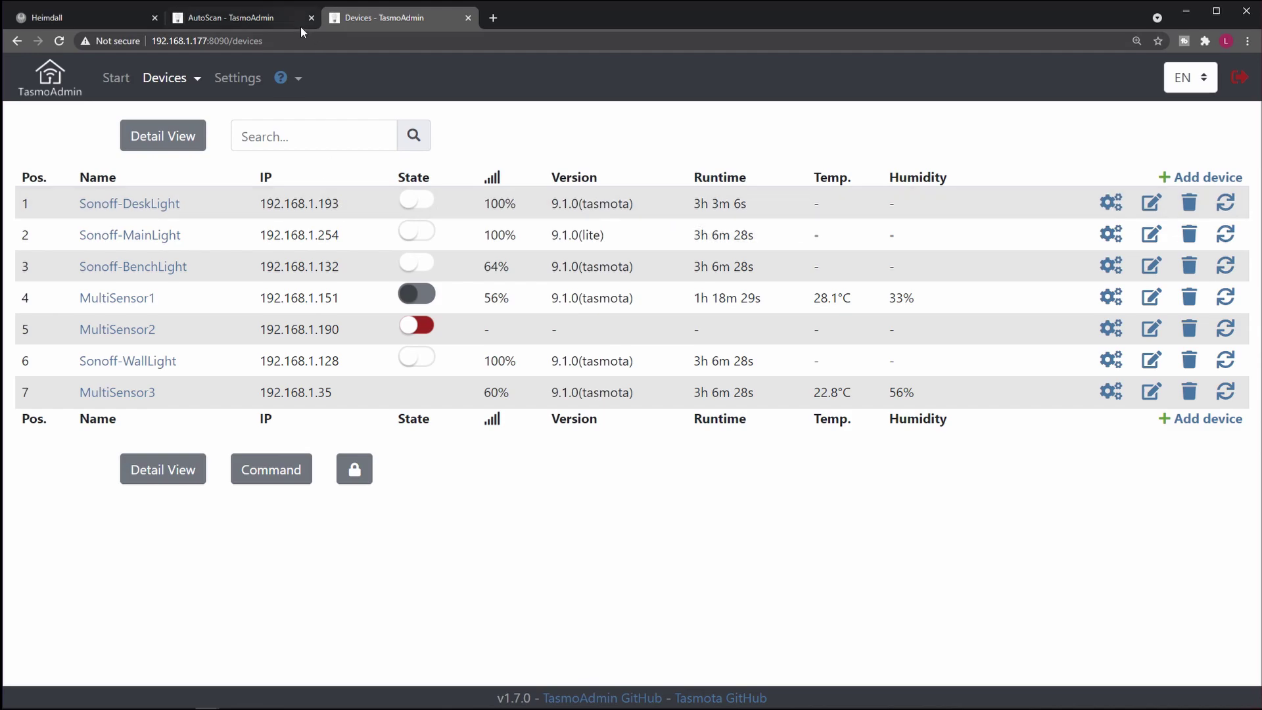
{"action": "left_click", "coordinate": [278, 21]}
{"action": "scroll", "coordinate": [509, 273], "scroll_direction": "up", "scroll_amount": 10}
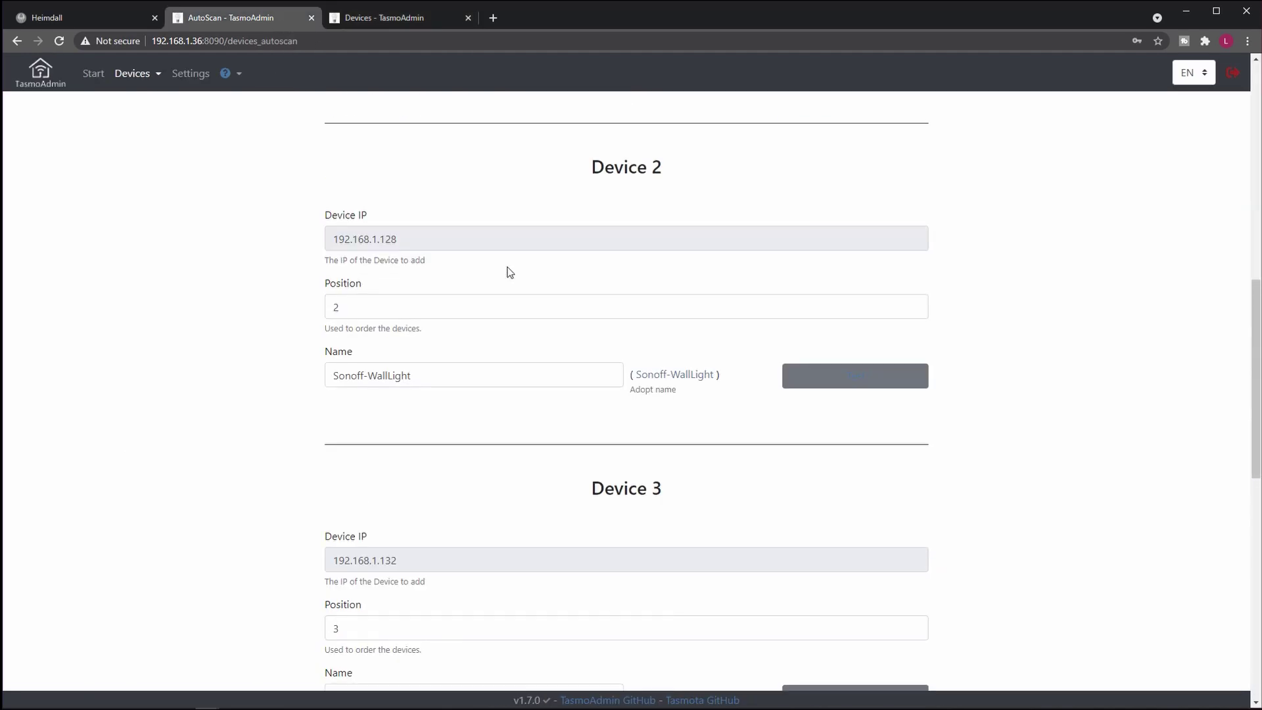
{"action": "scroll", "coordinate": [511, 272], "scroll_direction": "up", "scroll_amount": 5}
{"action": "scroll", "coordinate": [510, 272], "scroll_direction": "up", "scroll_amount": 5}
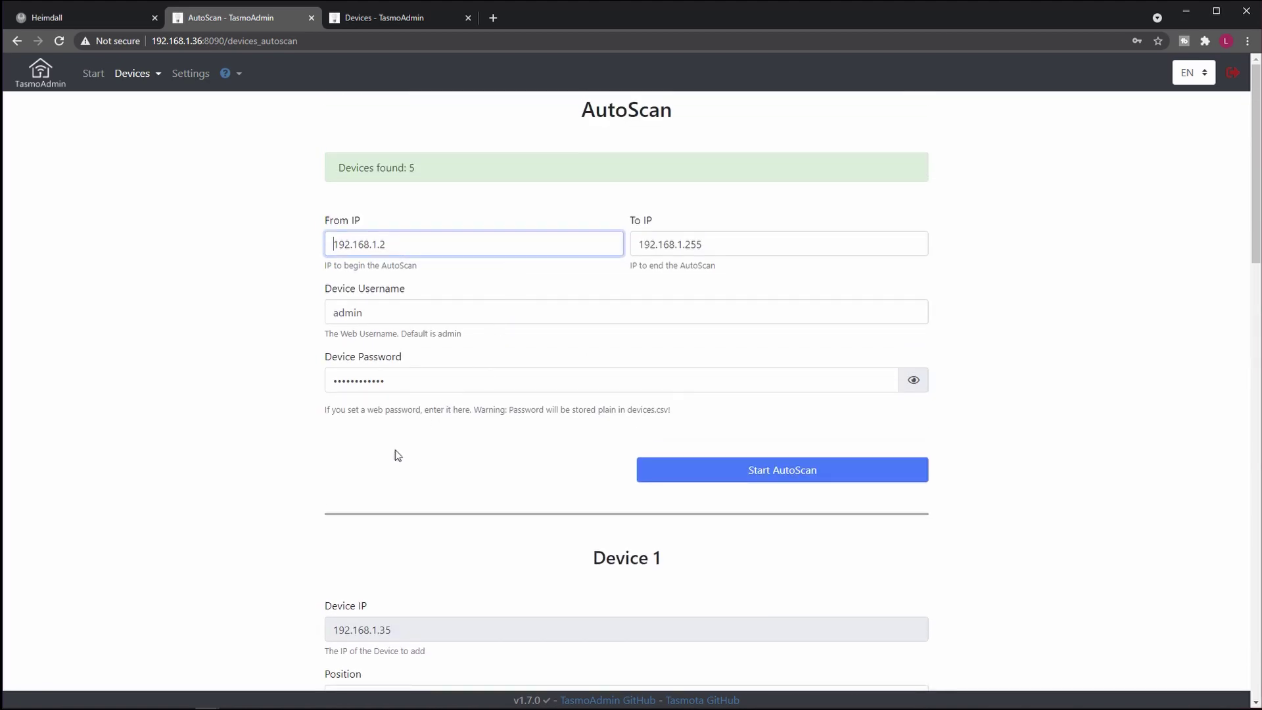
{"action": "scroll", "coordinate": [372, 471], "scroll_direction": "down", "scroll_amount": 18}
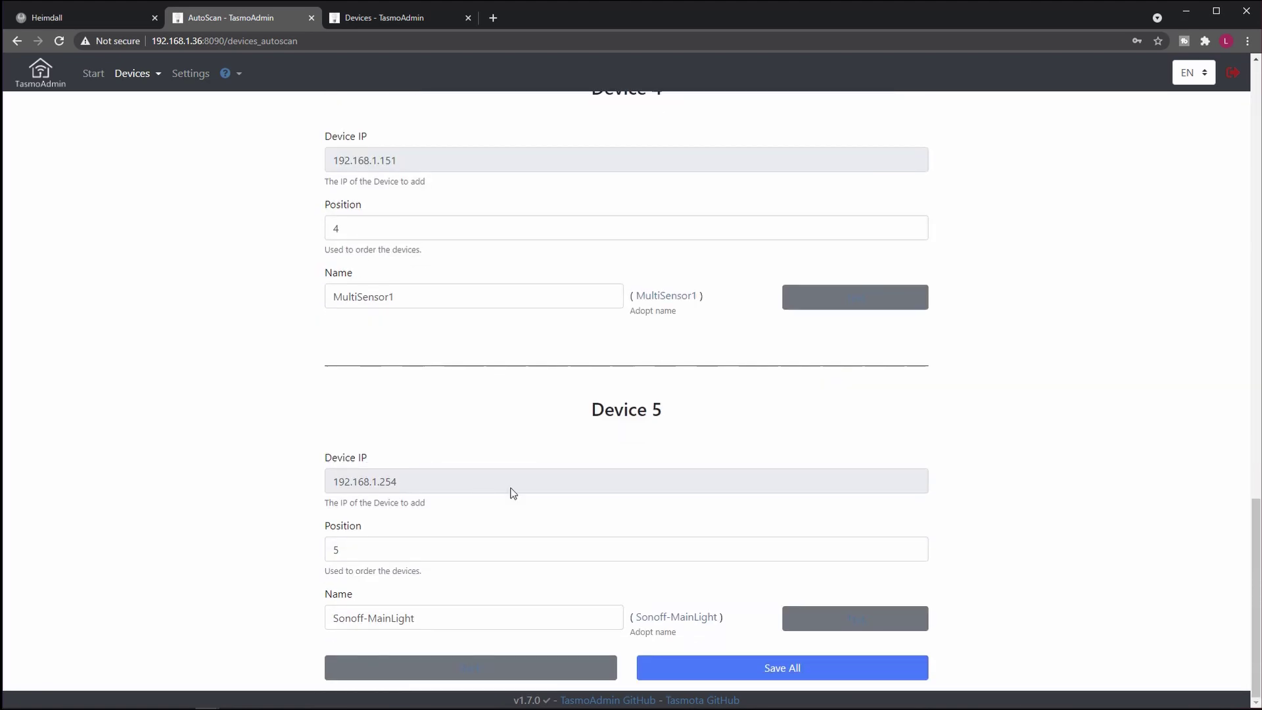
{"action": "left_click", "coordinate": [756, 664]}
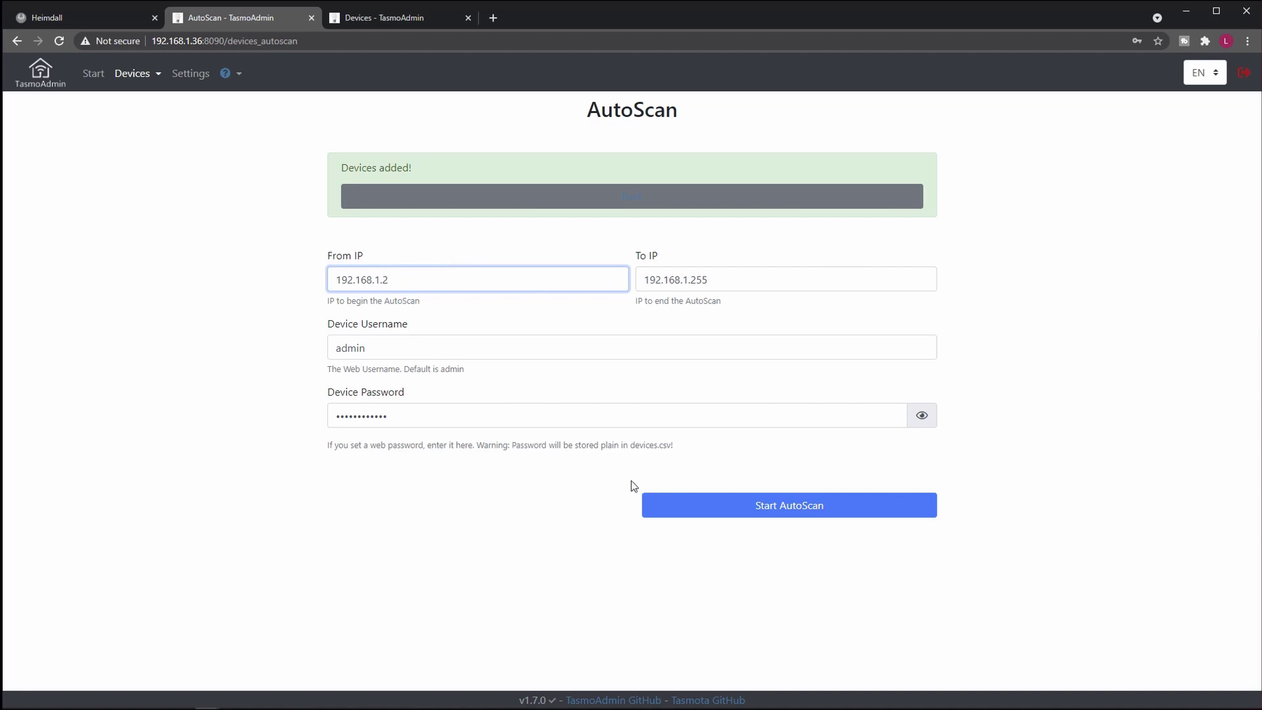
Run a narrower AutoScan from 192.168.1.190 to 192.168.1.200
{"action": "left_click_drag", "start_coordinate": [383, 281], "coordinate": [427, 290]}
{"action": "type", "text": "19"}
{"action": "key", "text": "Tab"}
{"action": "key", "text": "End"}
{"action": "key", "text": "BackSpace"}
{"action": "key", "text": "BackSpace"}
{"action": "key", "text": "BackSpace"}
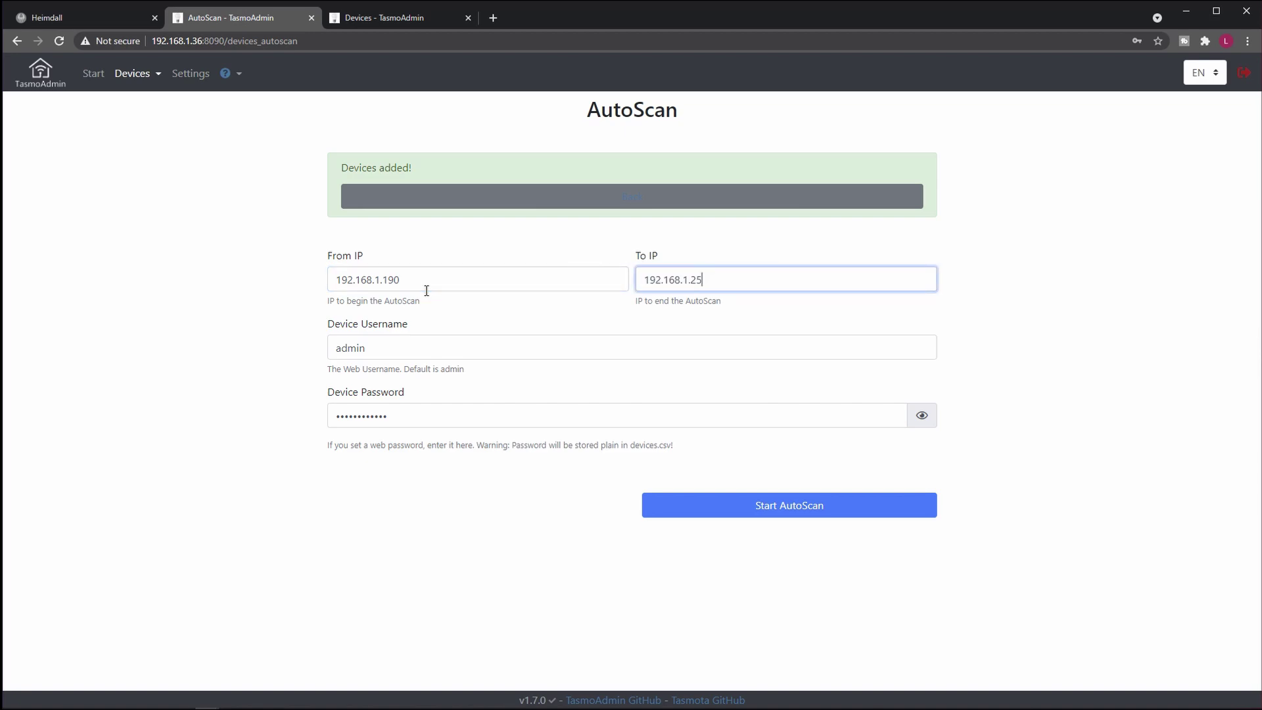
{"action": "type", "text": "1.200"}
{"action": "left_click", "coordinate": [776, 504]}
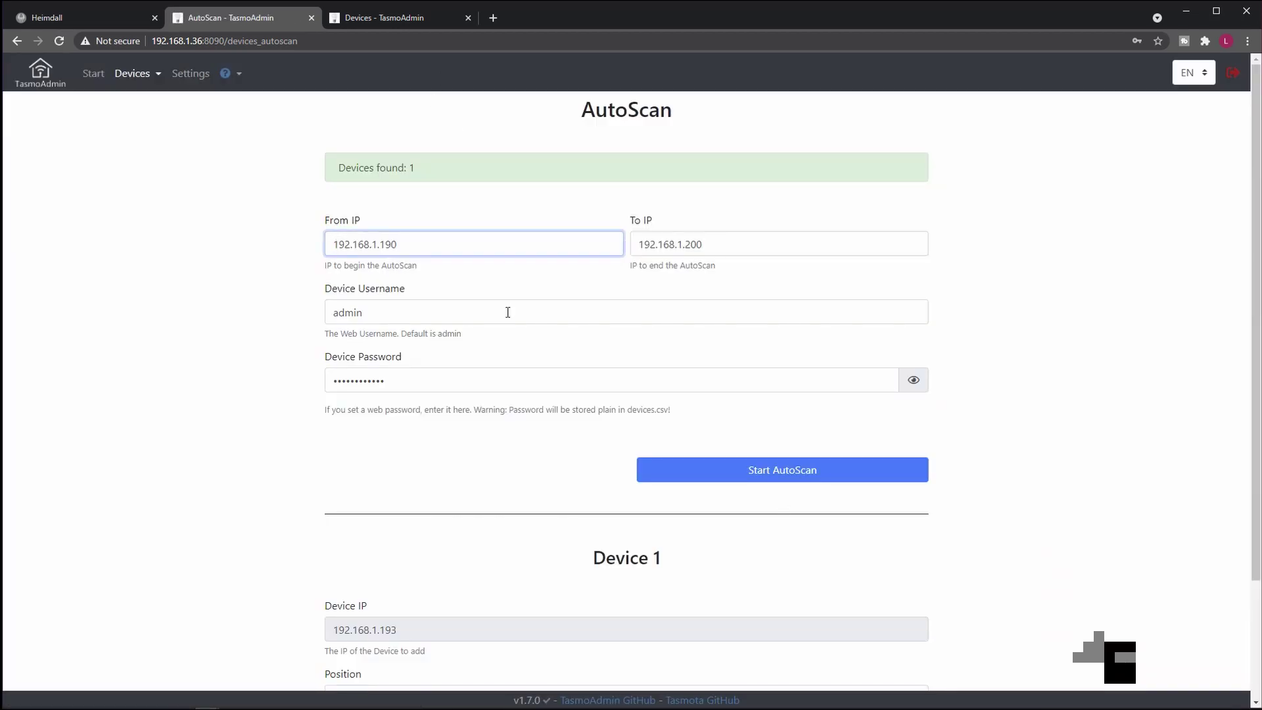
Name the found 192.168.1.193 device Sonoff-DeskLight and save it
{"action": "scroll", "coordinate": [509, 356], "scroll_direction": "down", "scroll_amount": 2}
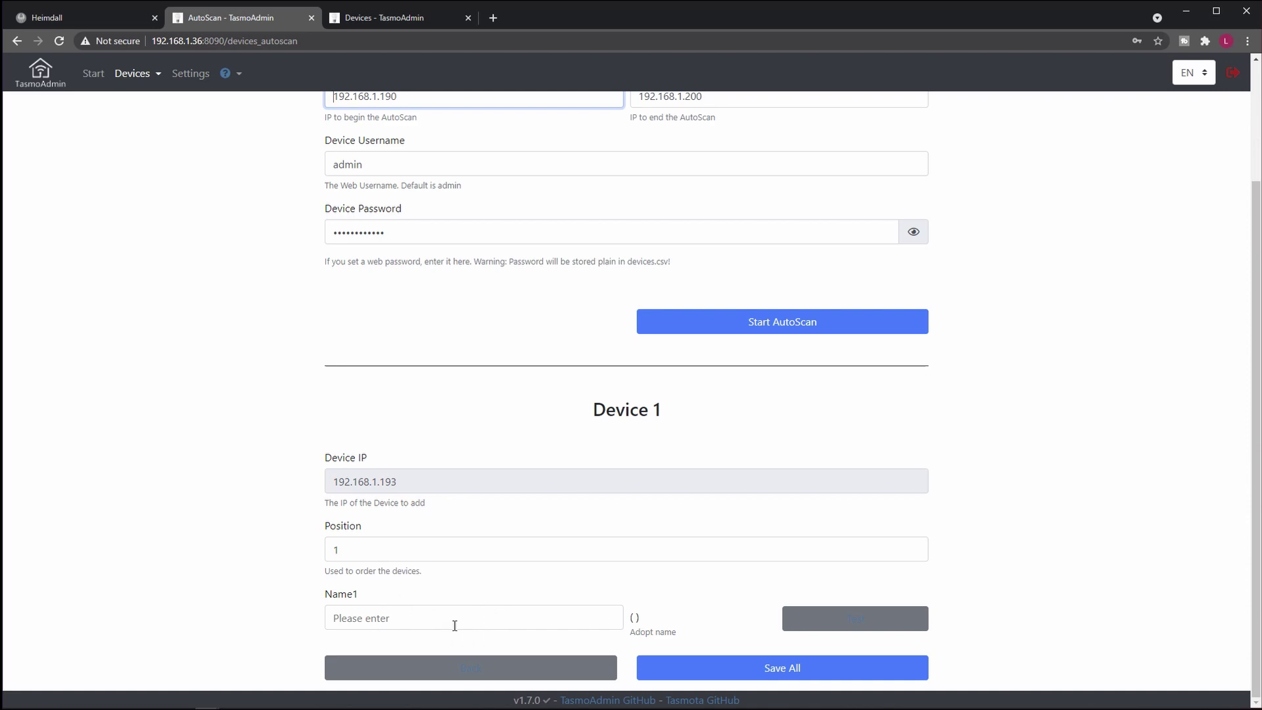
{"action": "left_click", "coordinate": [377, 22]}
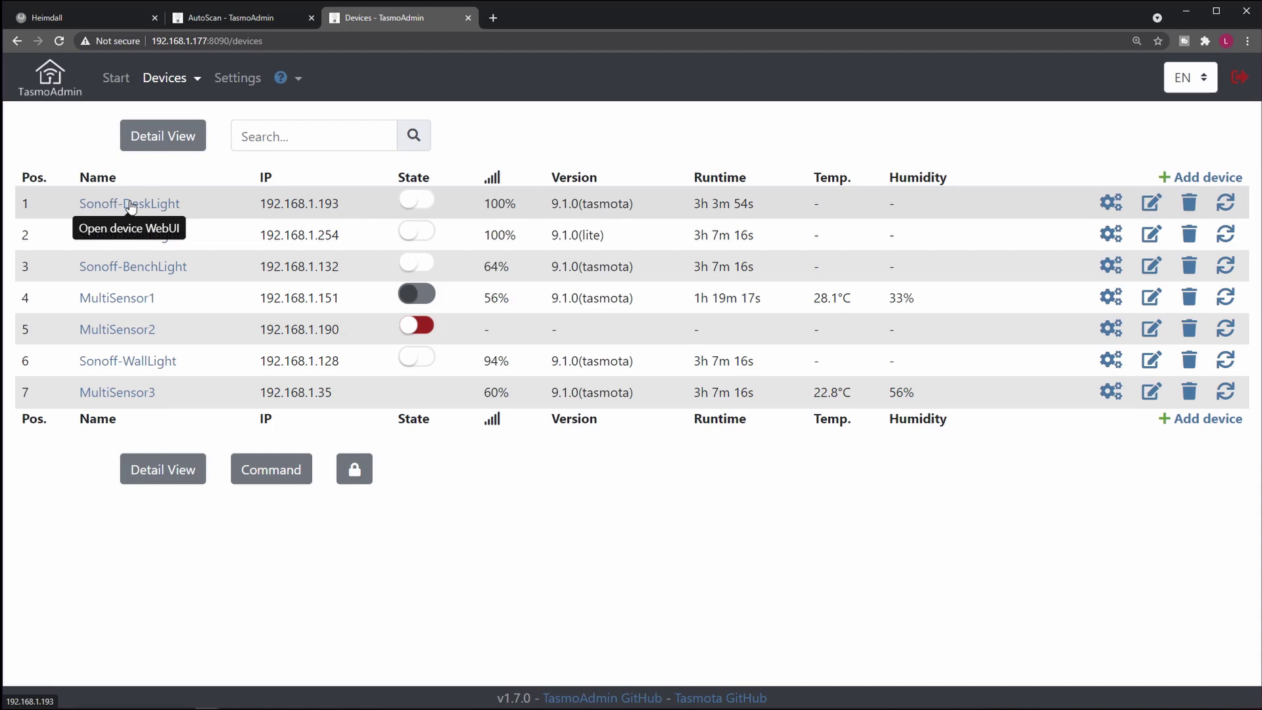
{"action": "left_click", "coordinate": [283, 19]}
{"action": "left_click", "coordinate": [398, 618]}
{"action": "type", "text": "Sonof"}
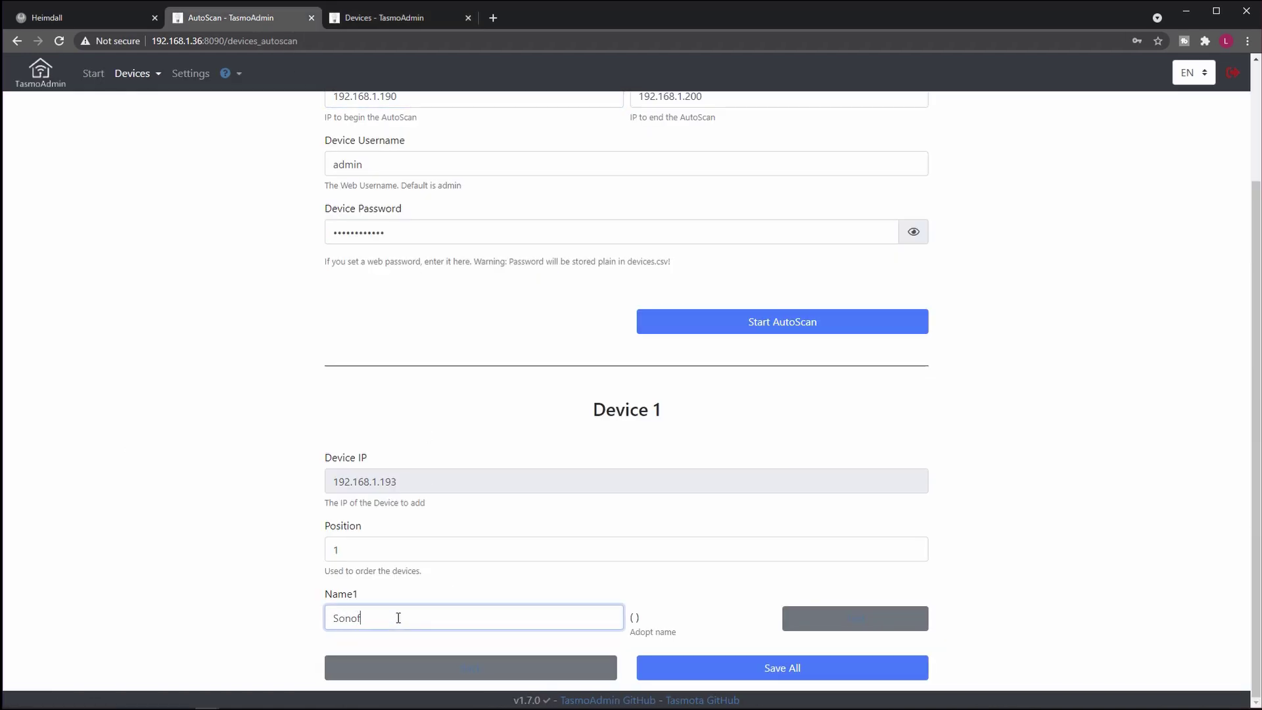
{"action": "type", "text": "f-DeskLight"}
{"action": "left_click", "coordinate": [785, 672]}
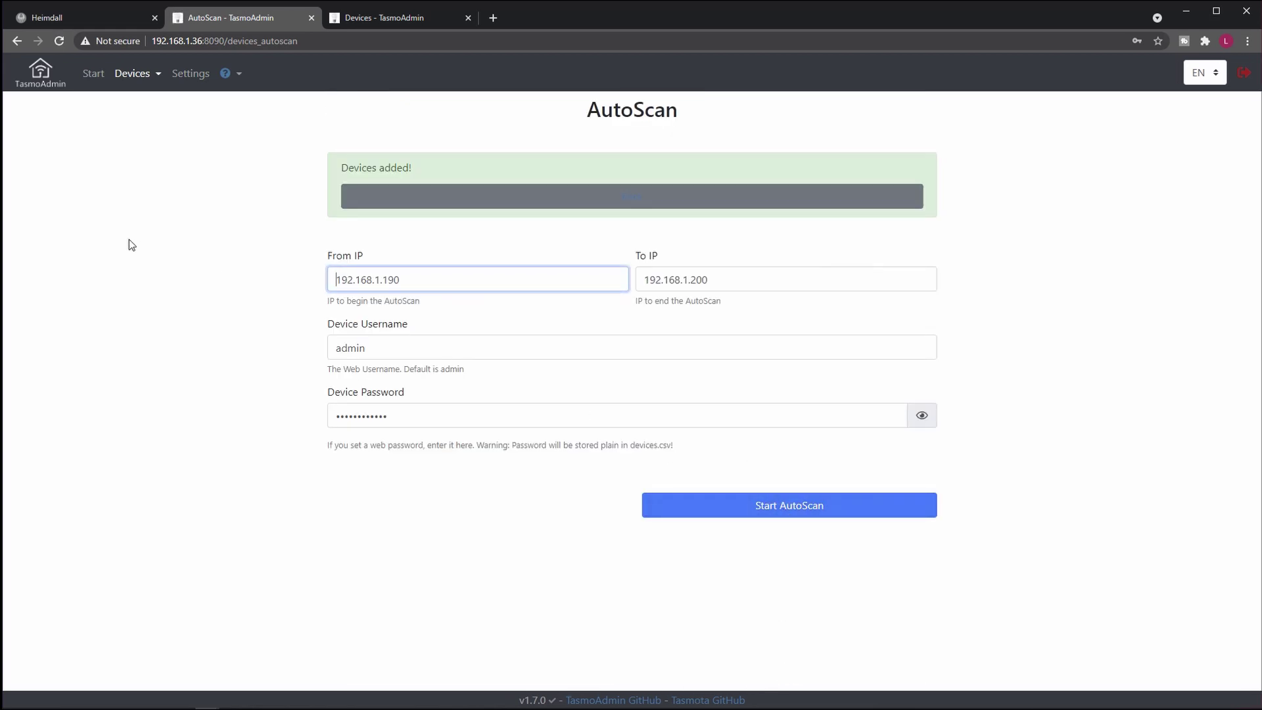
{"action": "left_click", "coordinate": [129, 77]}
Check TasmoAdmin's six-device list, then launch Home Assistant from the Heimdall dashboard
{"action": "left_click", "coordinate": [129, 105]}
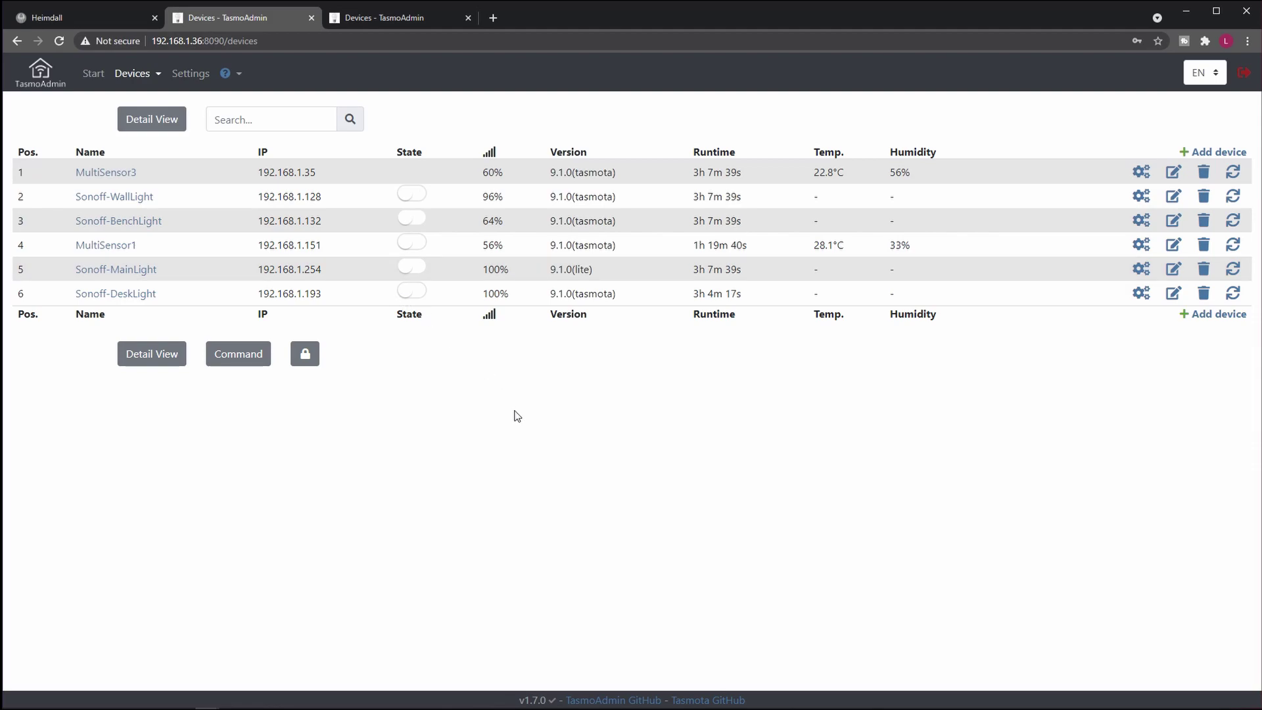
{"action": "key", "text": "ctrl+shift+Tab"}
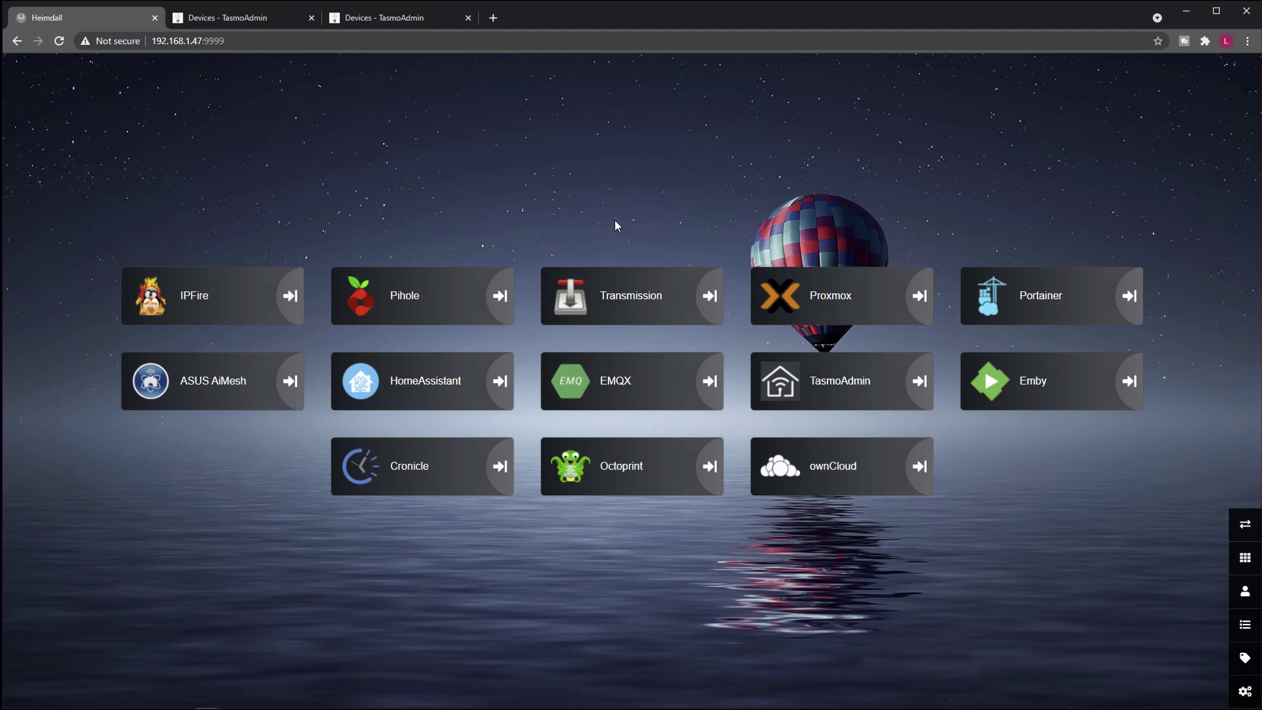
{"action": "left_click", "coordinate": [446, 396]}
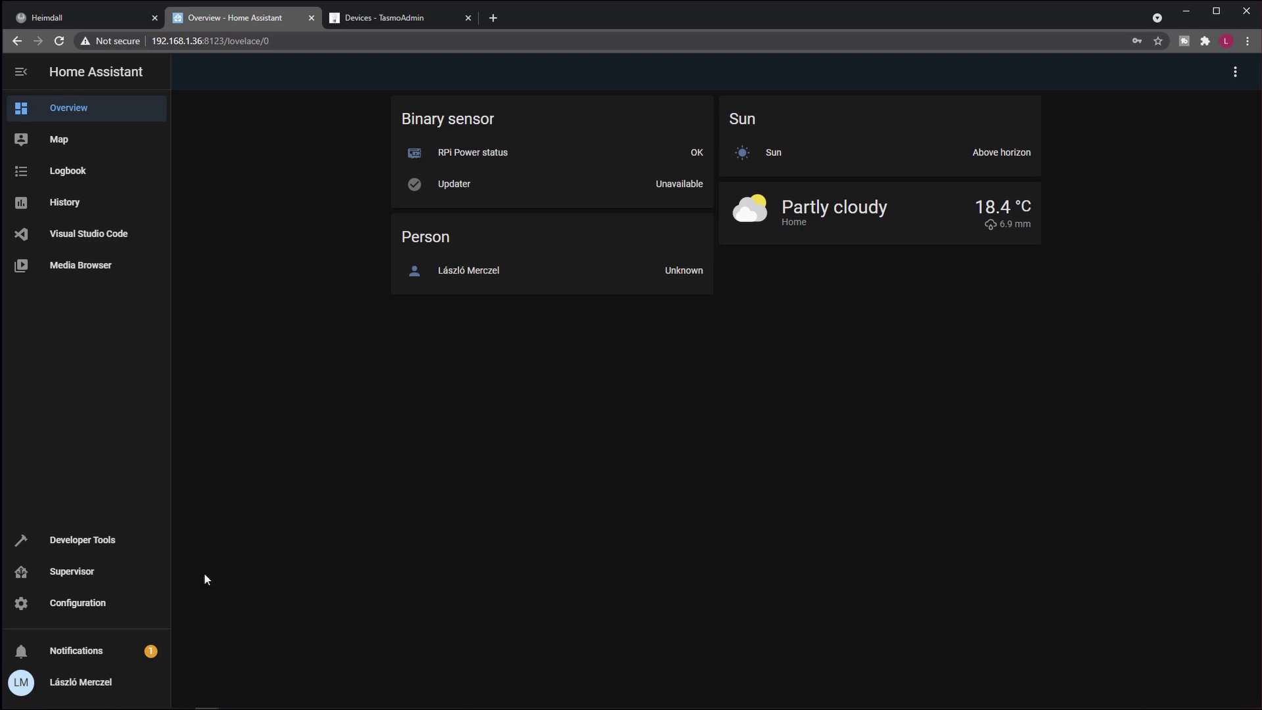
Open the Visual Studio Code add-on from Supervisor to edit the config folder's YAML files
{"action": "left_click", "coordinate": [69, 570]}
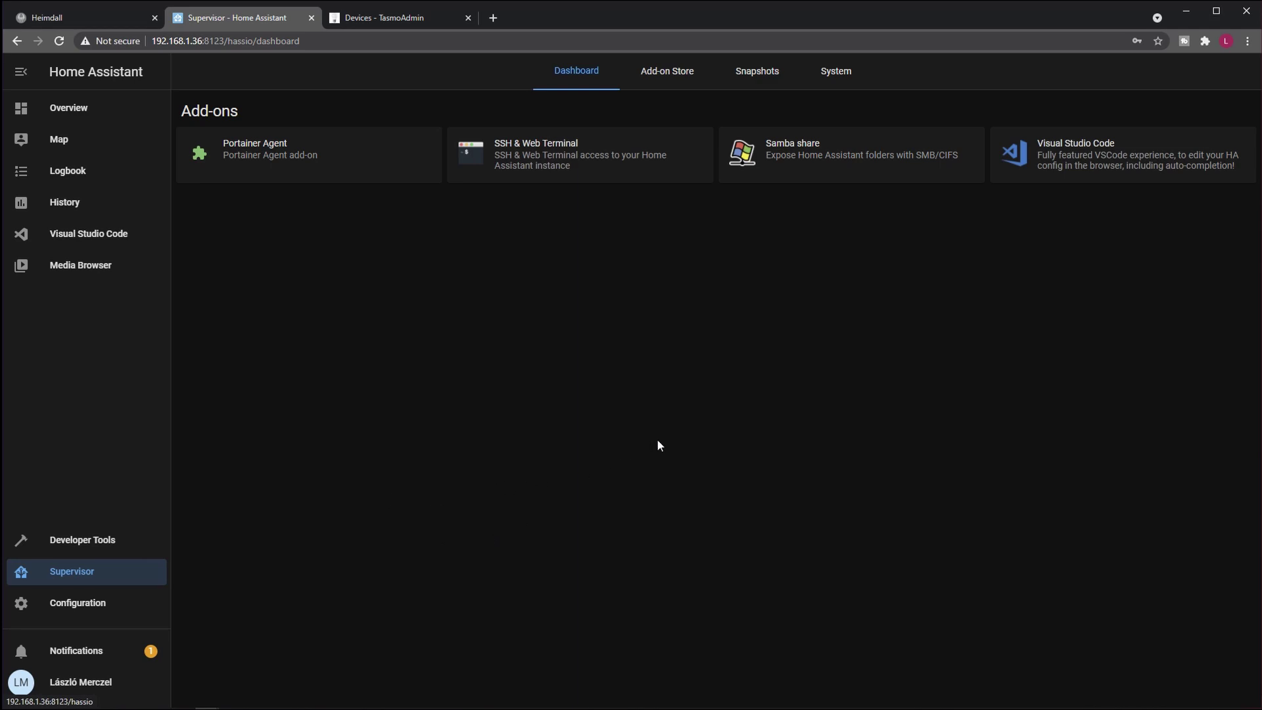
{"action": "left_click", "coordinate": [1025, 164]}
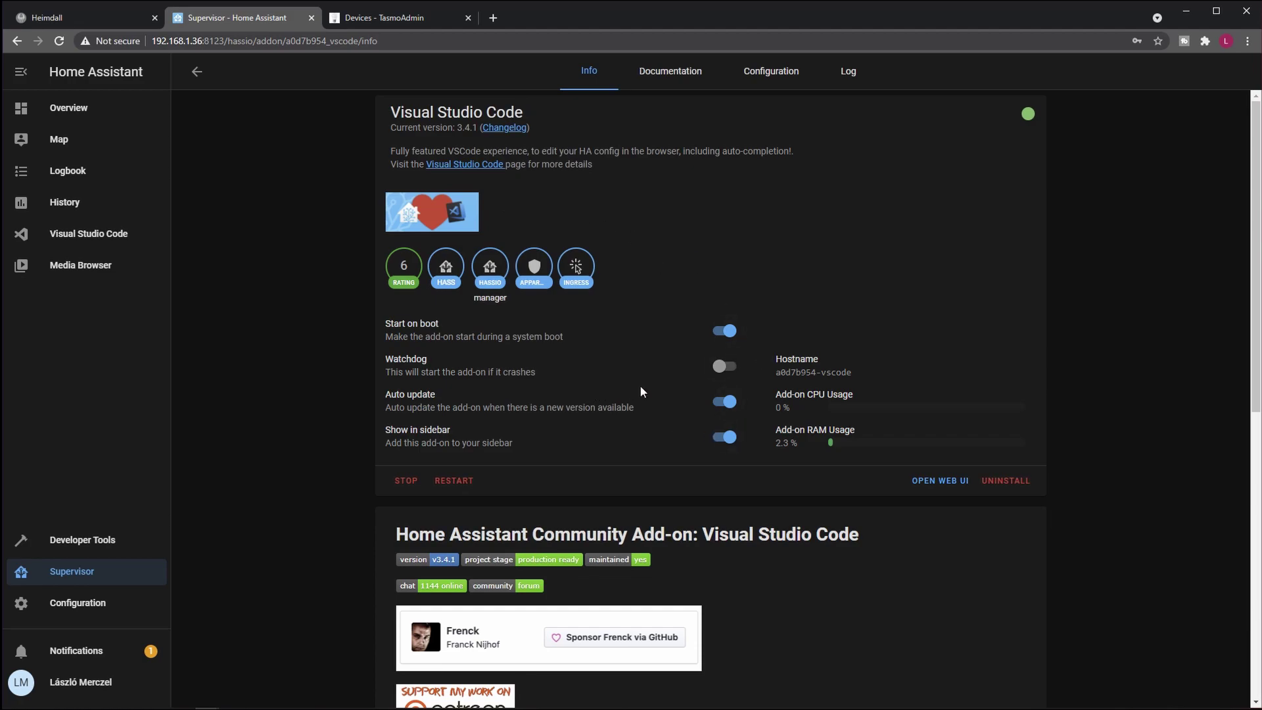
{"action": "left_click", "coordinate": [99, 235]}
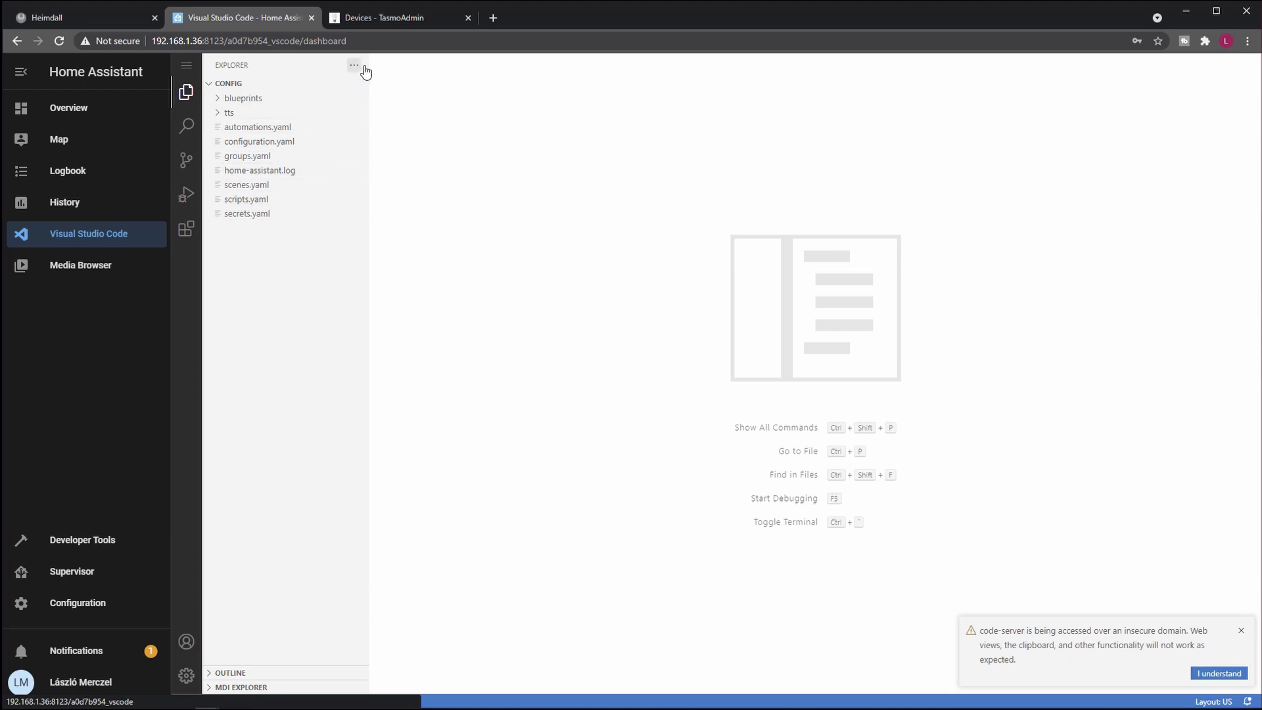
{"action": "left_click", "coordinate": [186, 66]}
{"action": "mouse_move", "coordinate": [287, 68]}
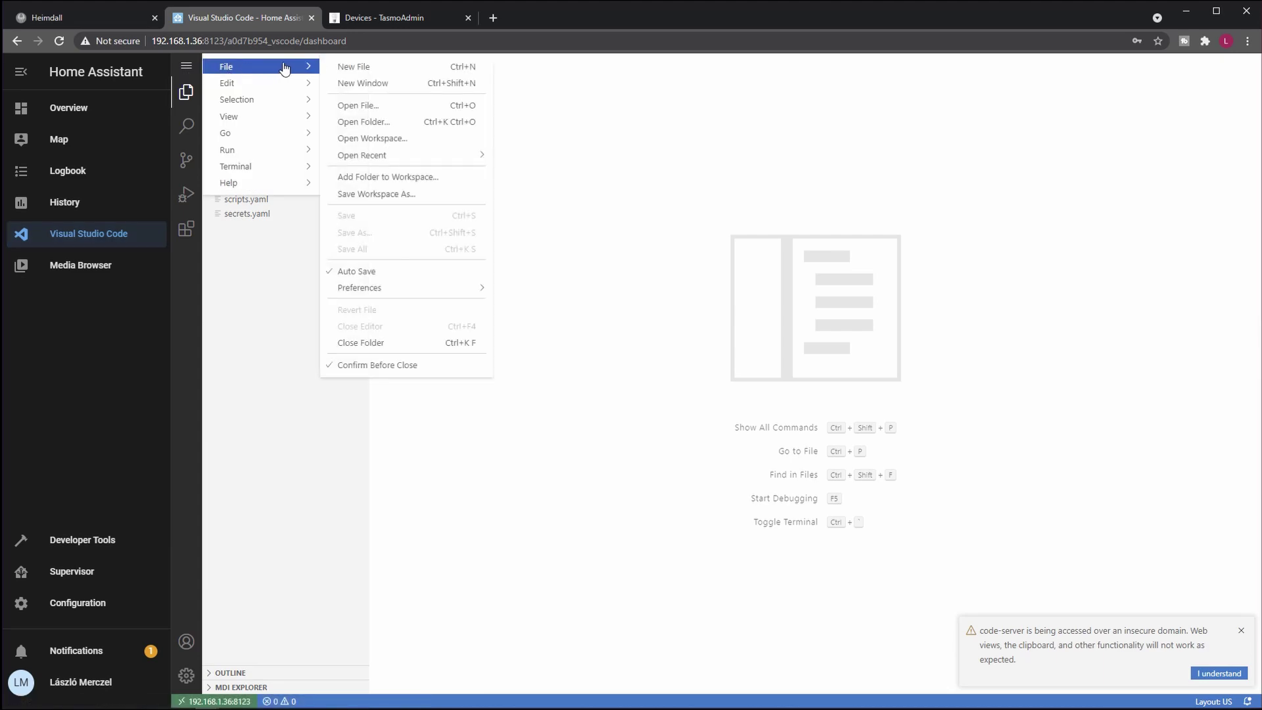
{"action": "mouse_move", "coordinate": [289, 99]}
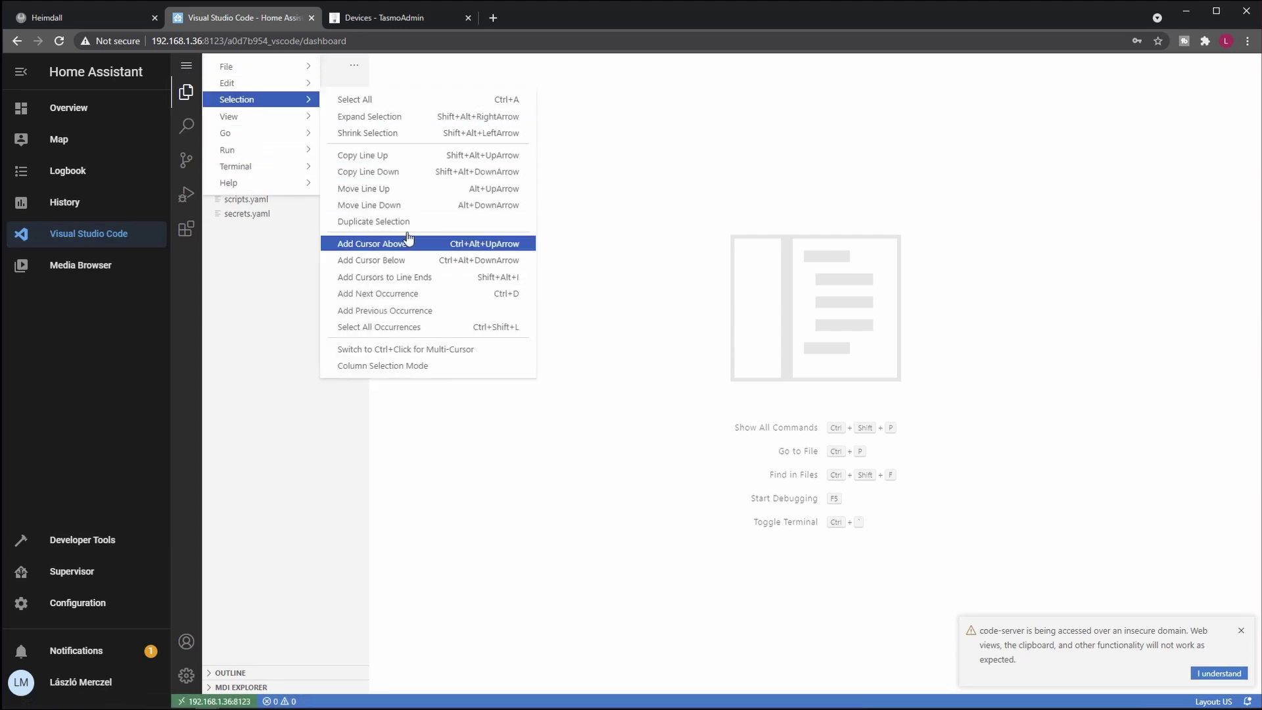
{"action": "left_click", "coordinate": [646, 241]}
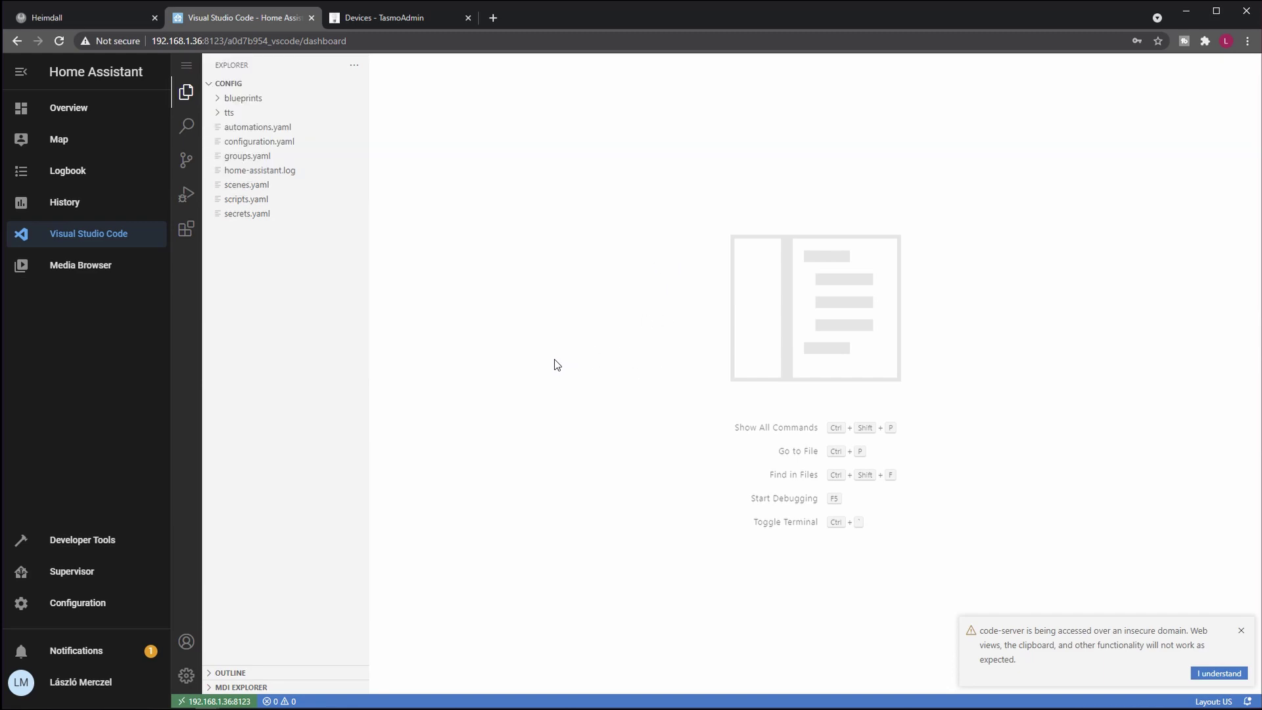
{"action": "left_click", "coordinate": [269, 128]}
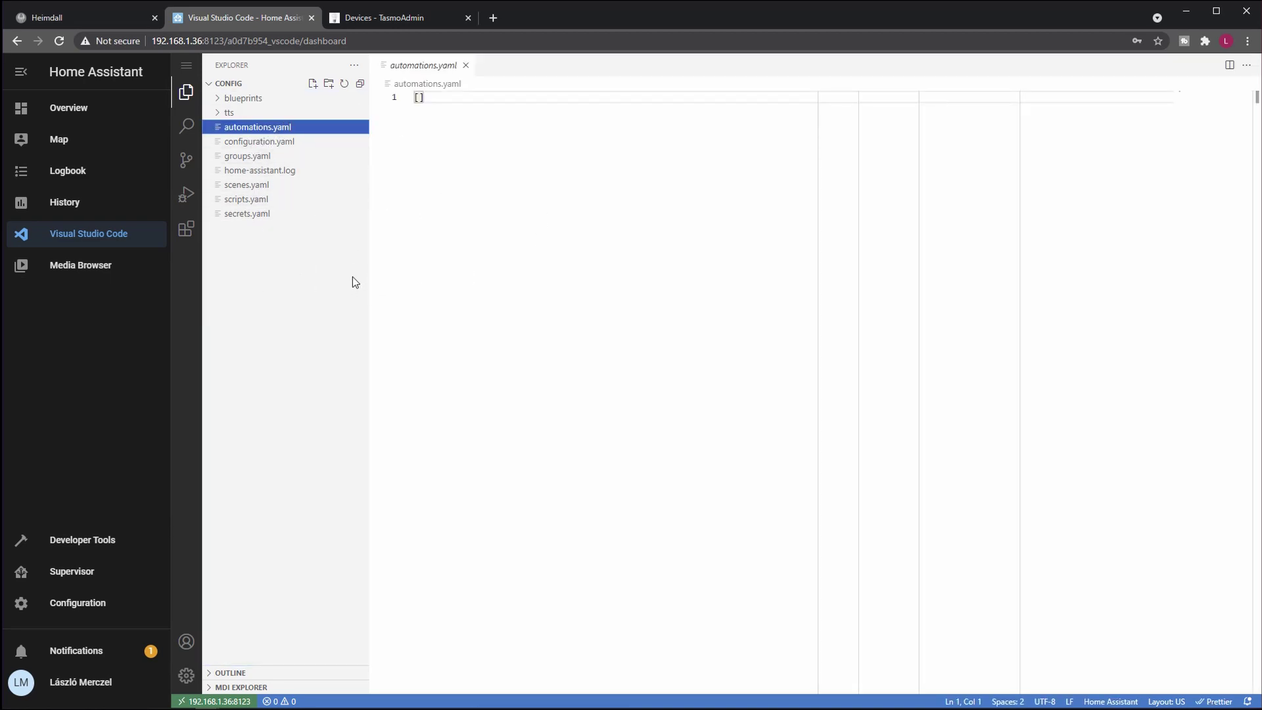
{"action": "left_click", "coordinate": [263, 170]}
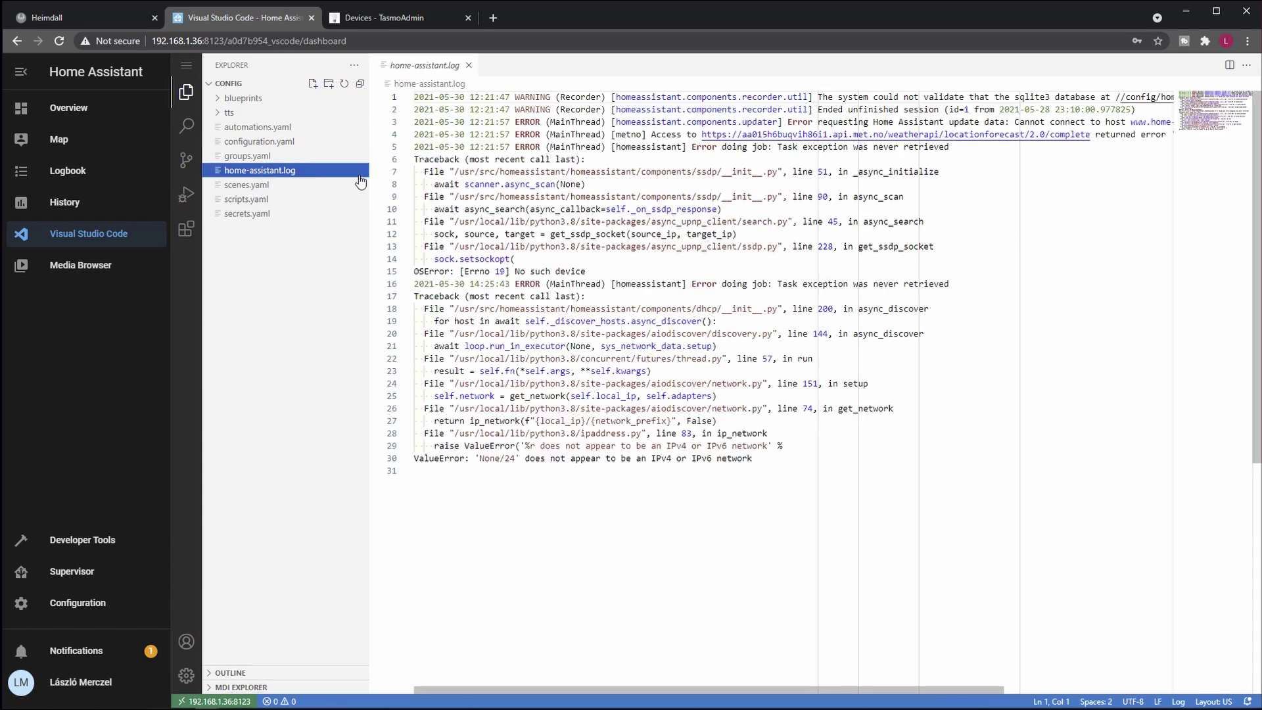
{"action": "left_click", "coordinate": [468, 65]}
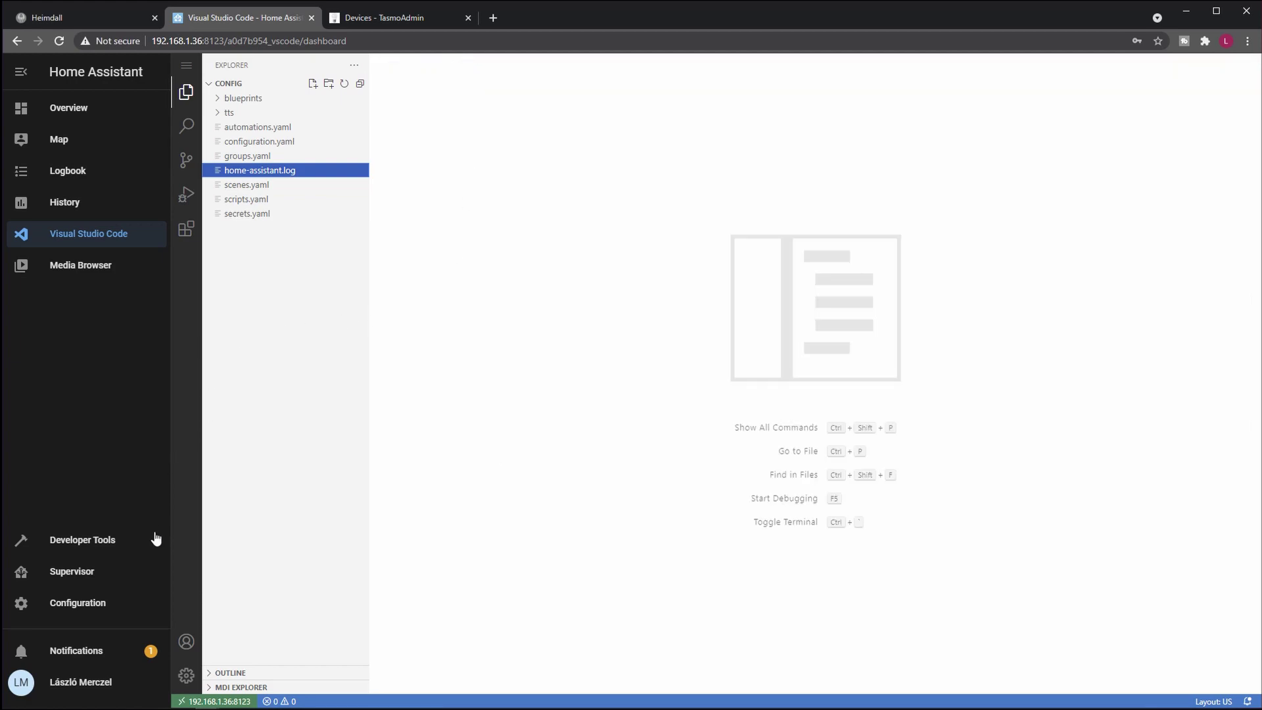
Review the Portainer Agent add-on (running, protection mode disabled), then return to Heimdall
{"action": "left_click", "coordinate": [80, 572]}
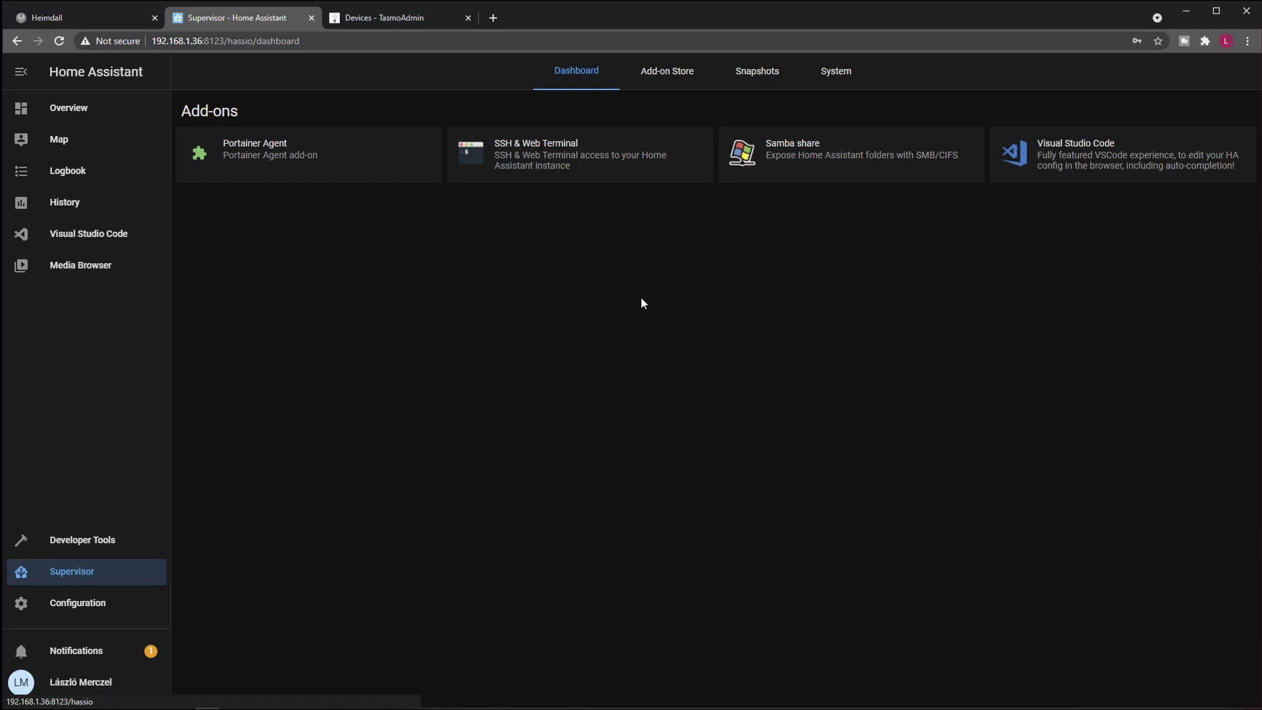
{"action": "left_click", "coordinate": [669, 87]}
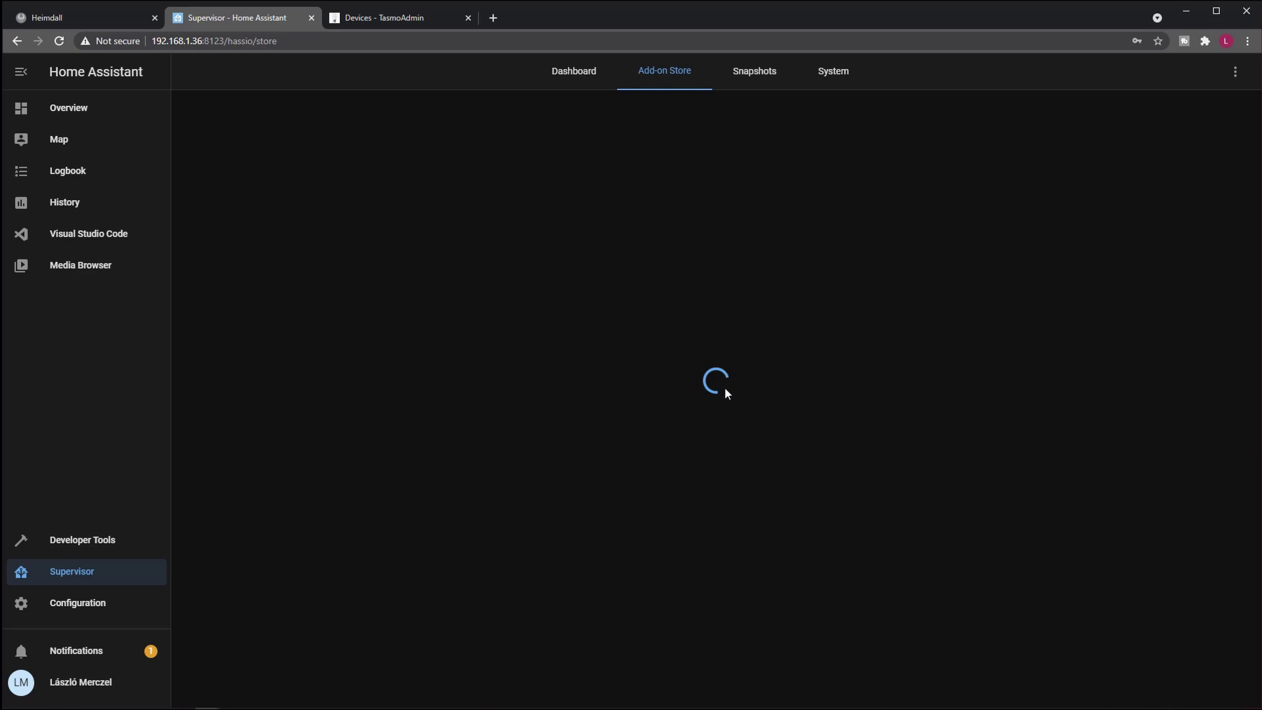
{"action": "left_click", "coordinate": [592, 69]}
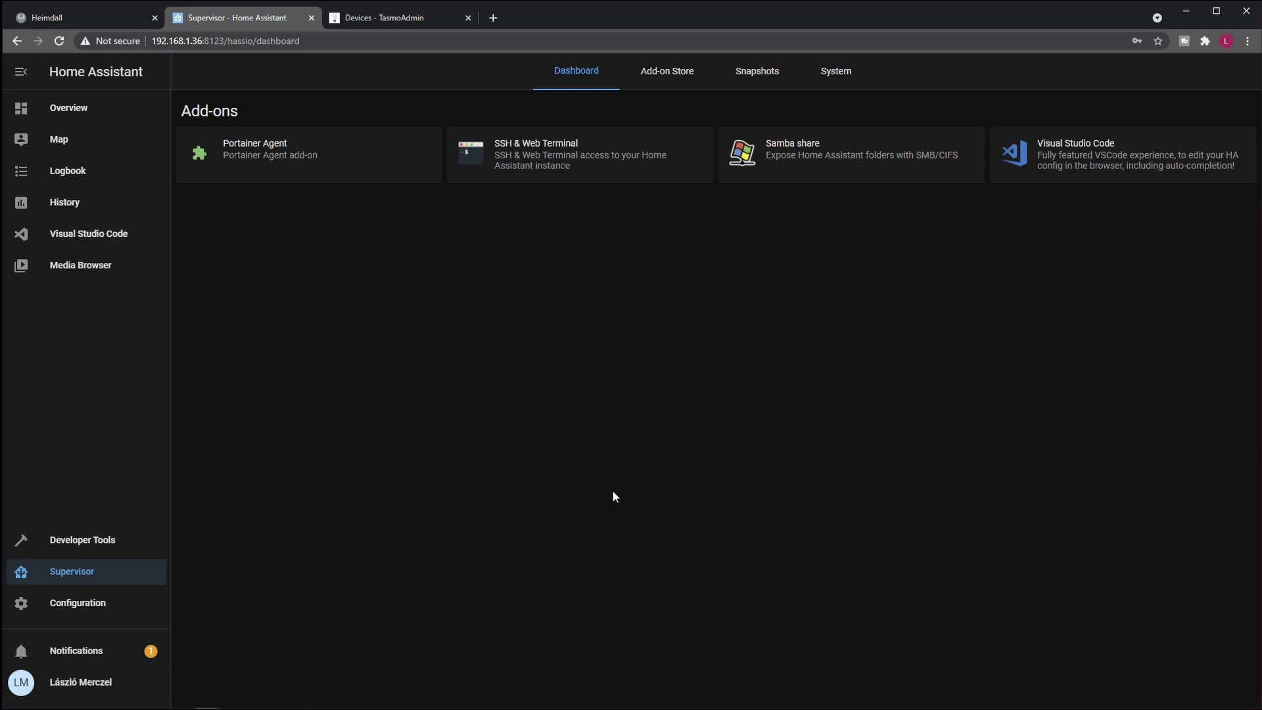
{"action": "left_click", "coordinate": [293, 142]}
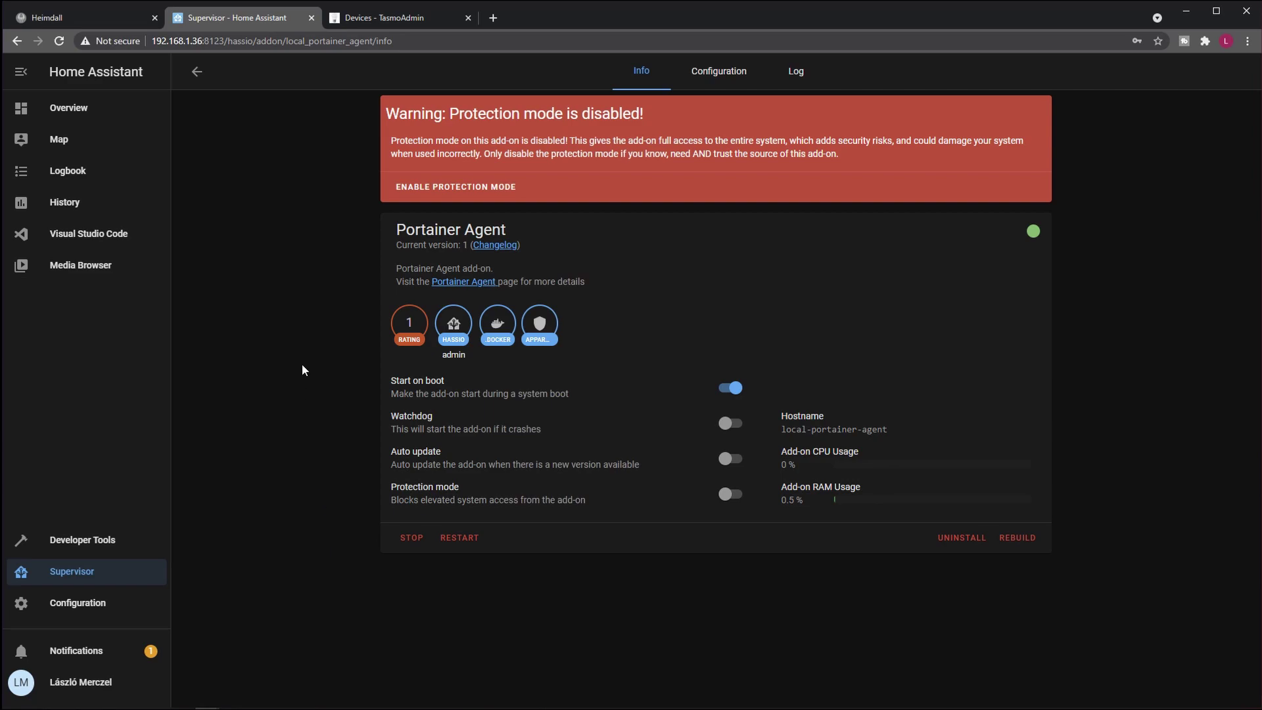
{"action": "left_click", "coordinate": [65, 22]}
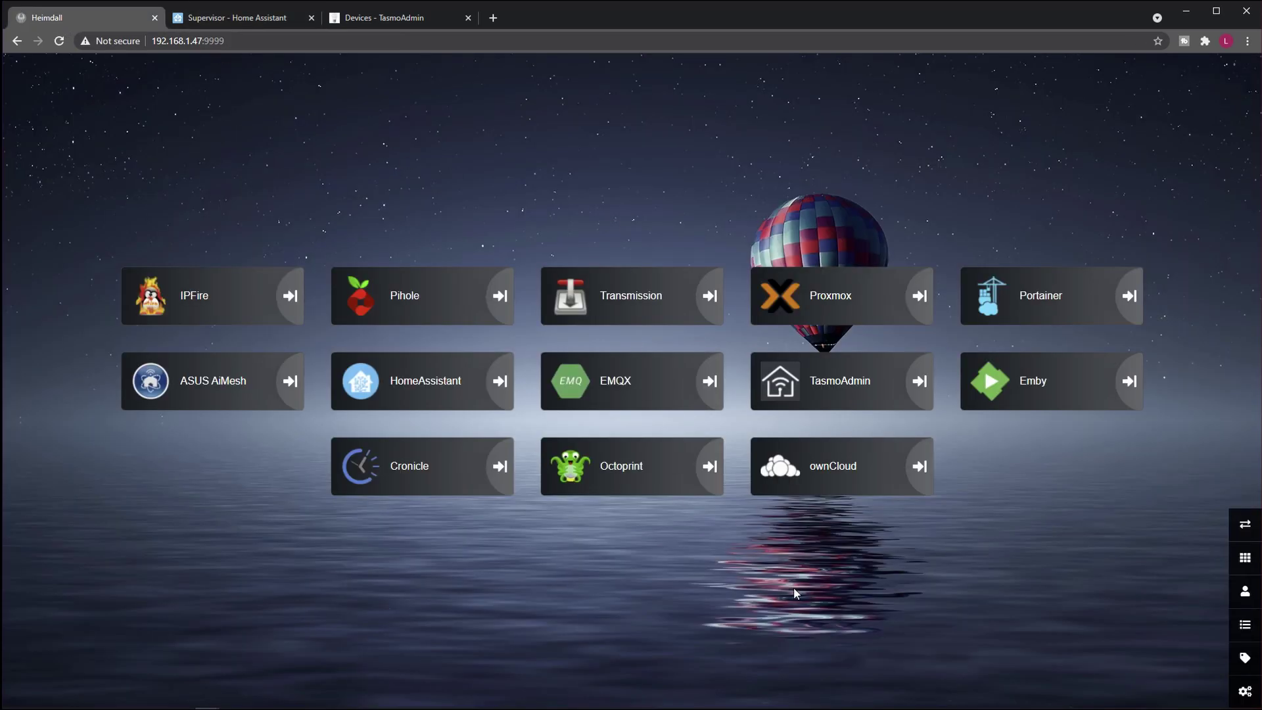
Confirm Portainer lists the Home Assistant endpoint with 11 containers, then reopen Home Assistant
{"action": "left_click", "coordinate": [1059, 307]}
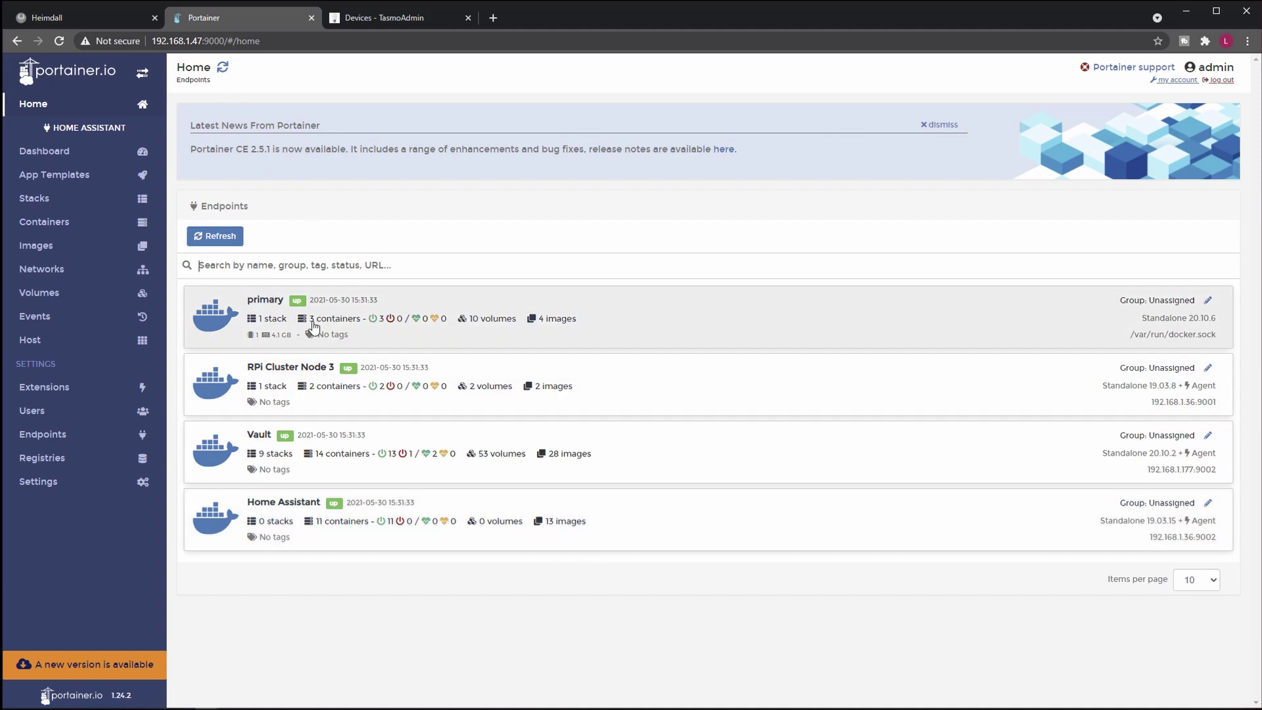
{"action": "left_click", "coordinate": [100, 18]}
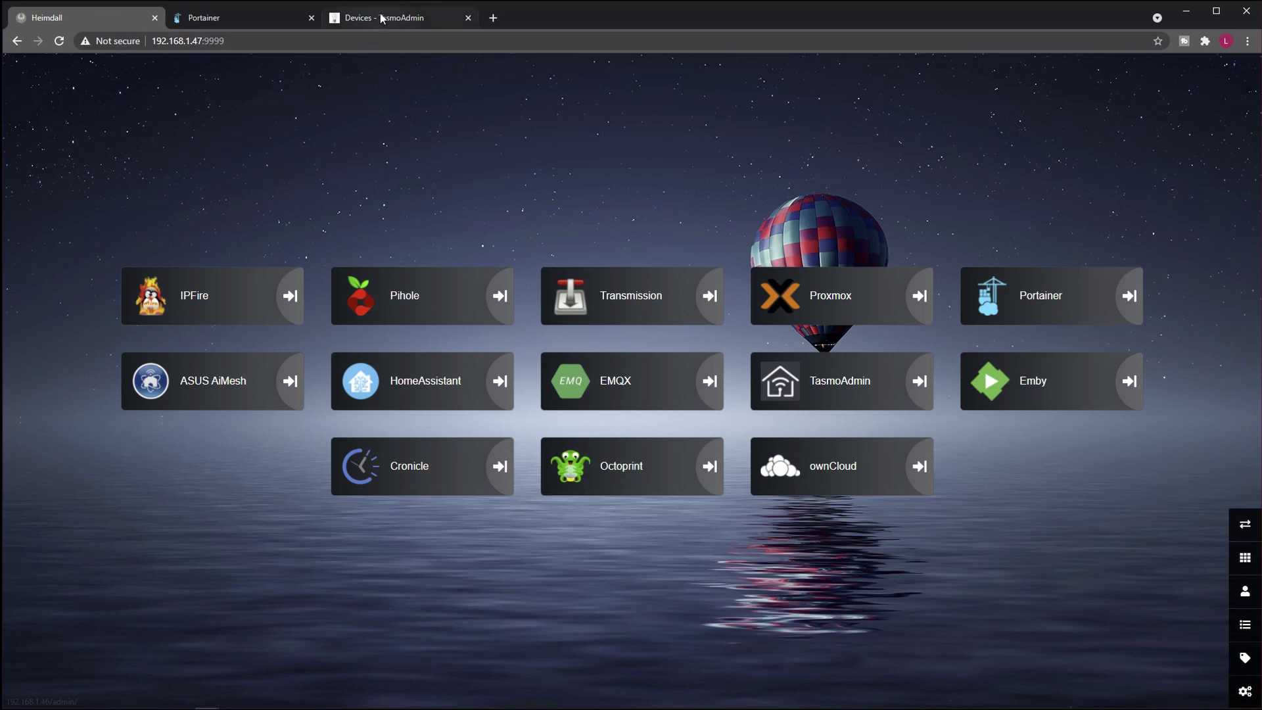
{"action": "left_click", "coordinate": [257, 16]}
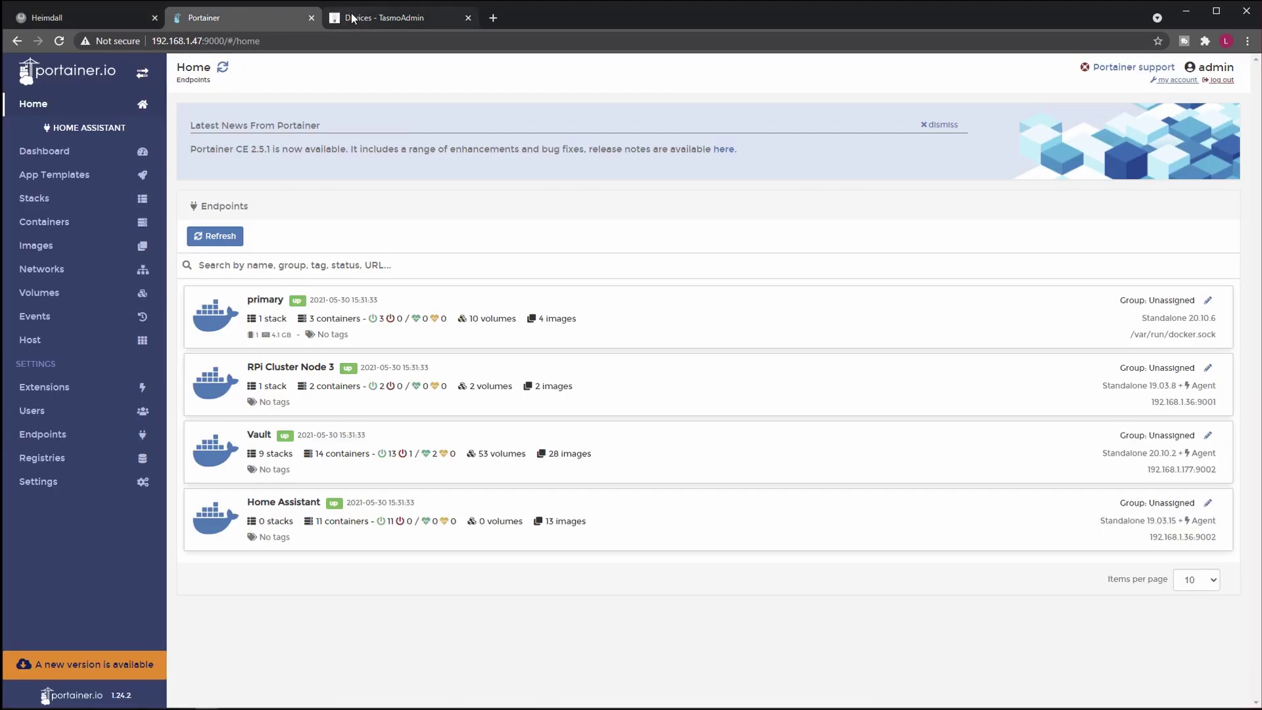
{"action": "left_click", "coordinate": [45, 27]}
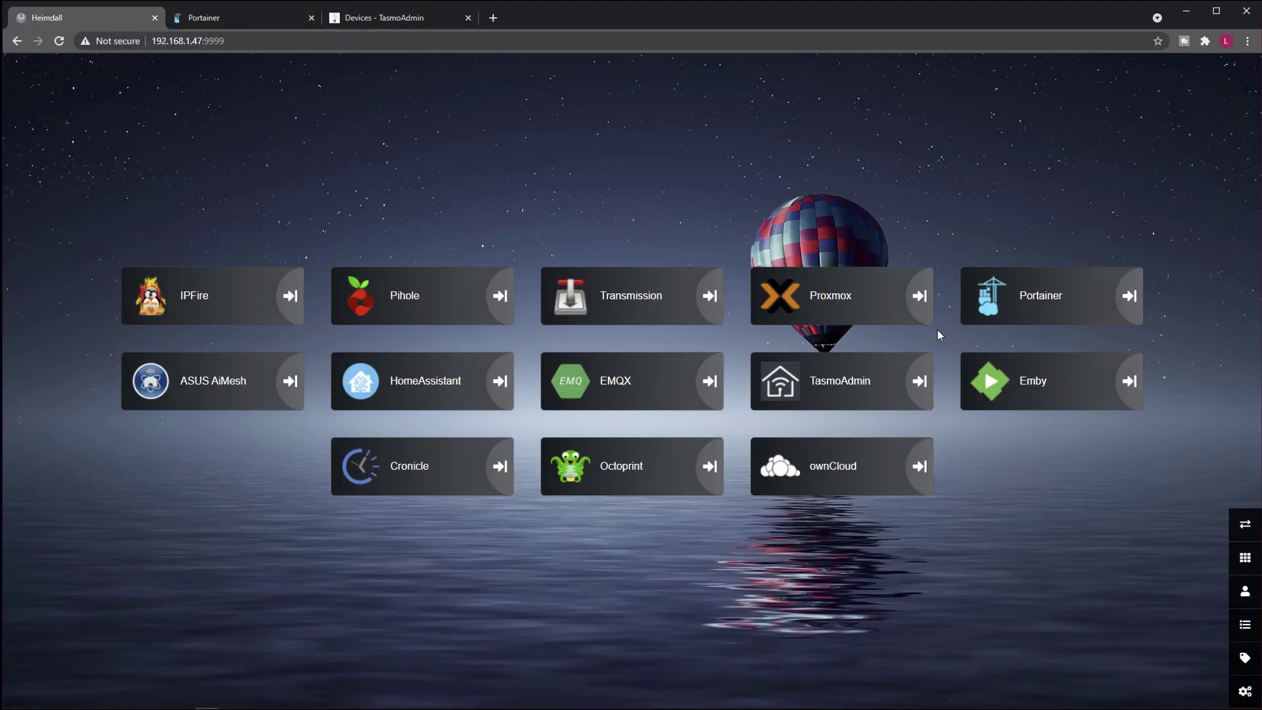
{"action": "left_click", "coordinate": [451, 388]}
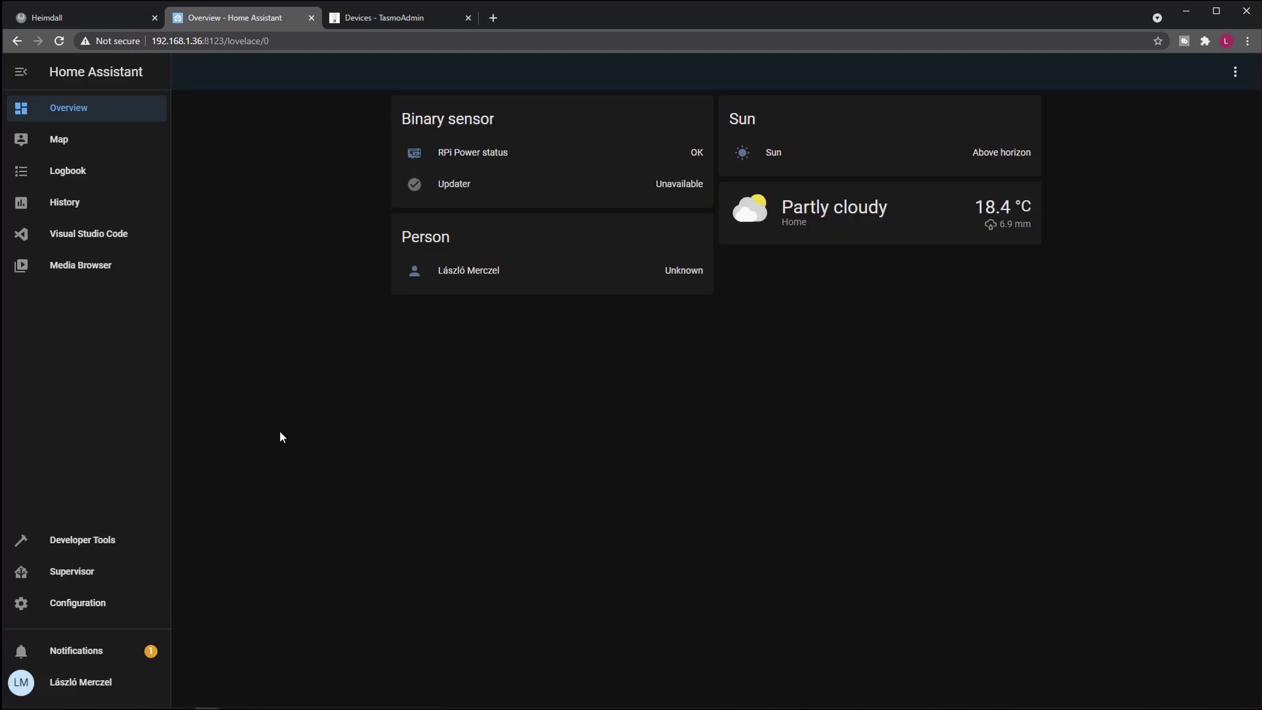
{"action": "left_click", "coordinate": [99, 577]}
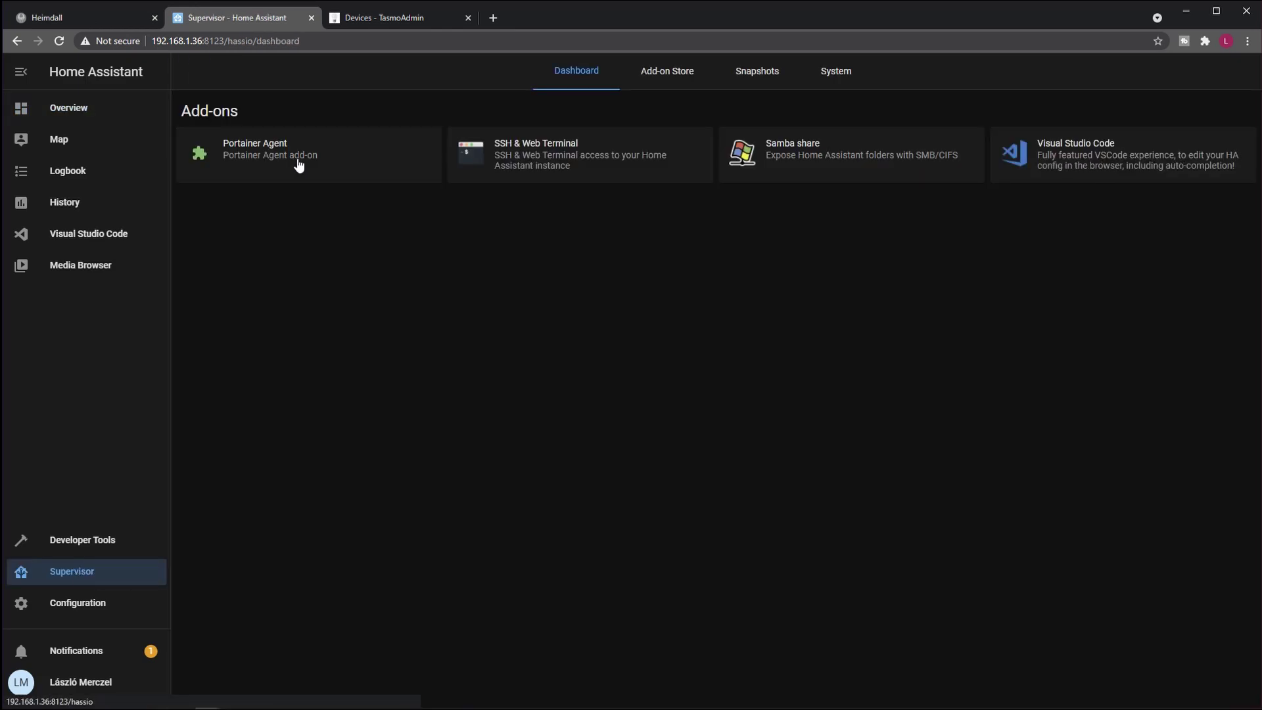
{"action": "left_click", "coordinate": [299, 161]}
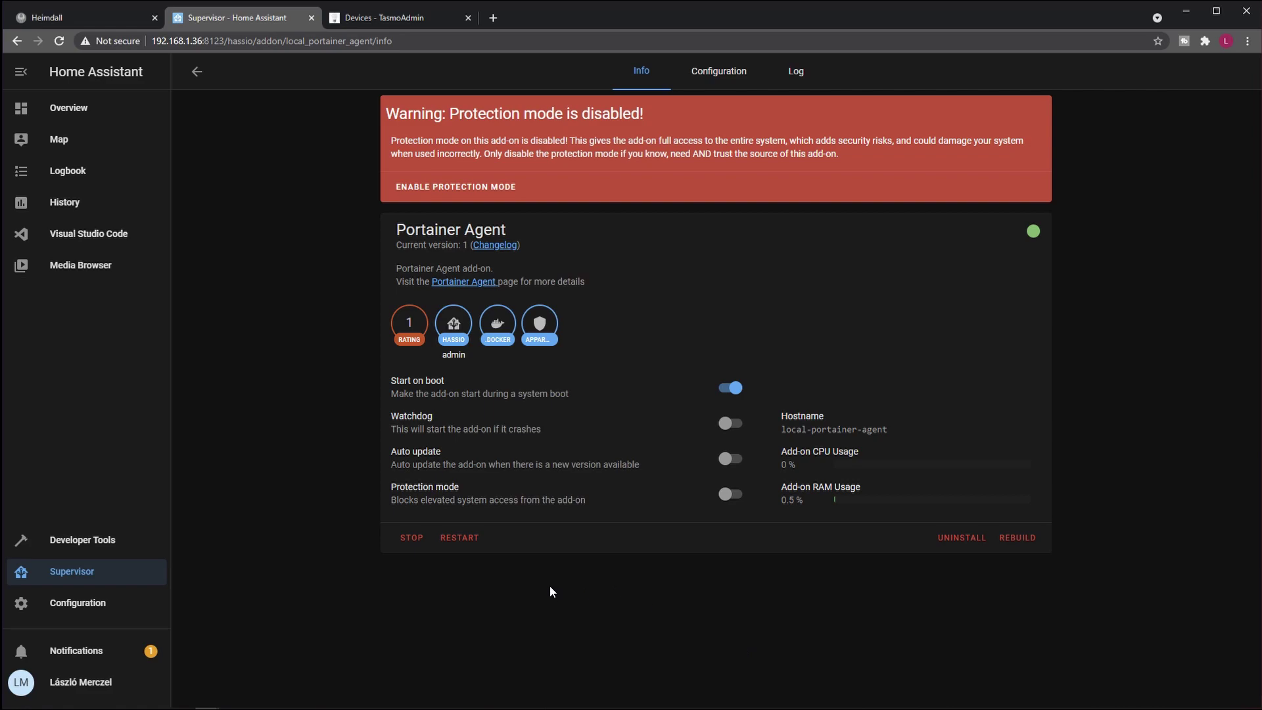
{"action": "left_click", "coordinate": [79, 108]}
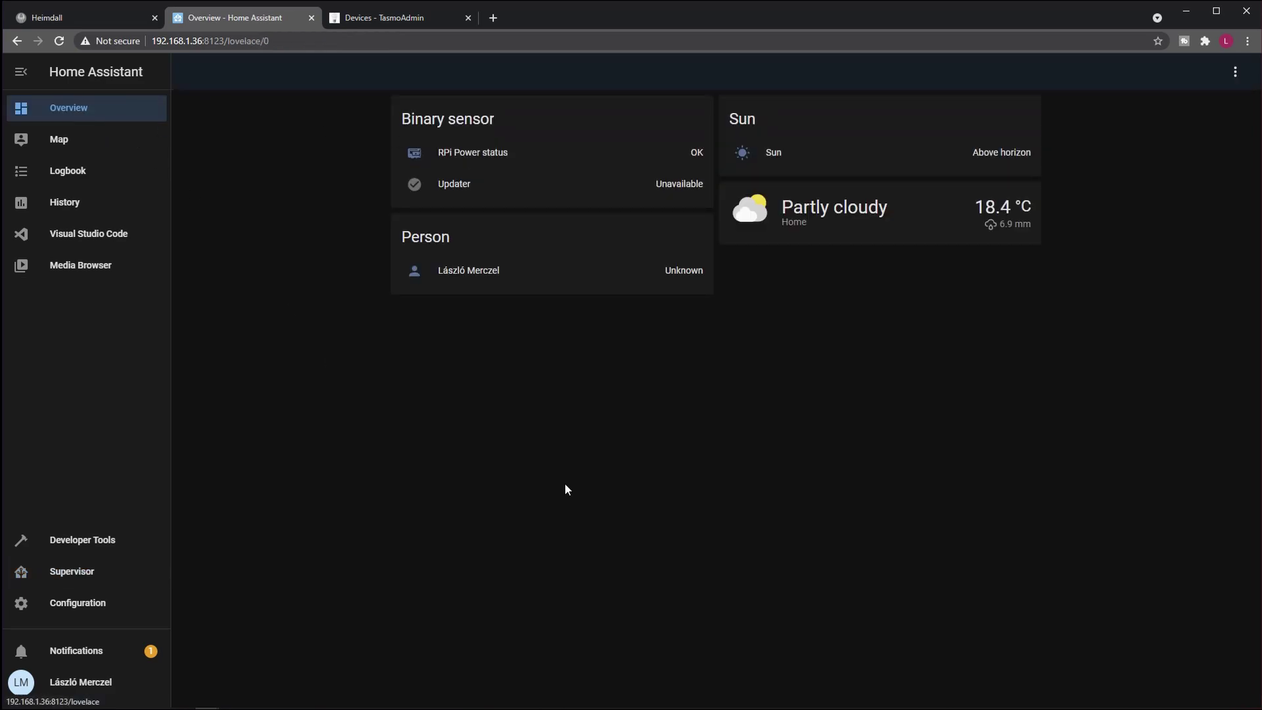